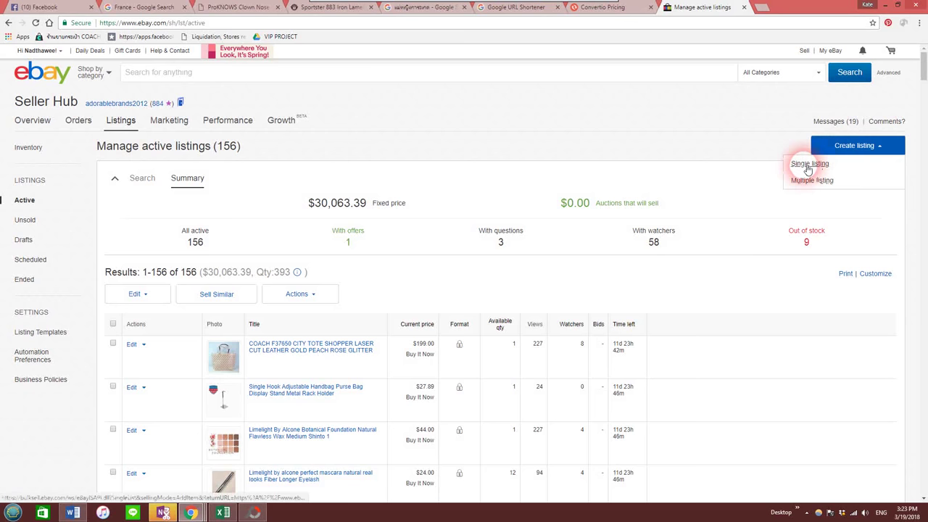
Step: Start a single listing with the product title "Batula Treatment loss control Breakage Hair Silky smooth Charcoal Detox"
{"action": "left_click", "coordinate": [808, 165]}
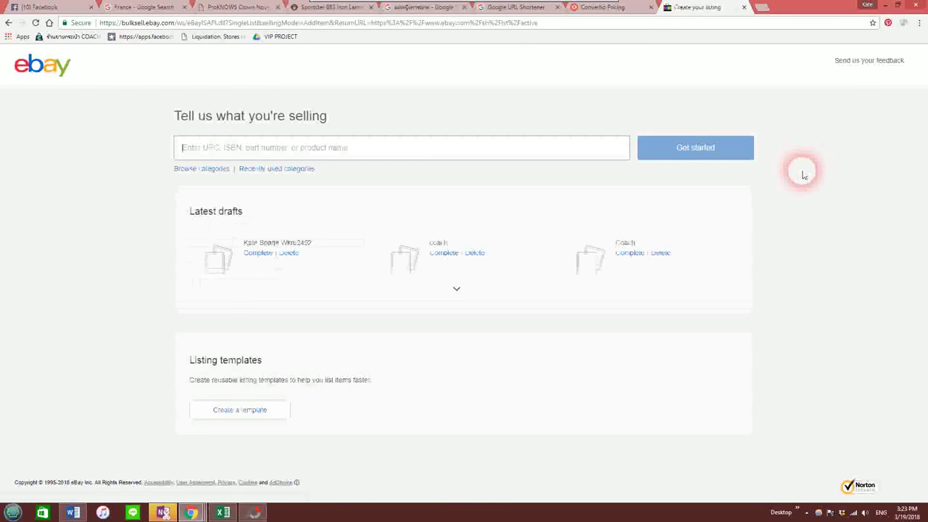
{"action": "left_click", "coordinate": [443, 149]}
{"action": "type", "text": "Batula Treatment loss control Breakage Hair Silky smooth Charcoal Detox"}
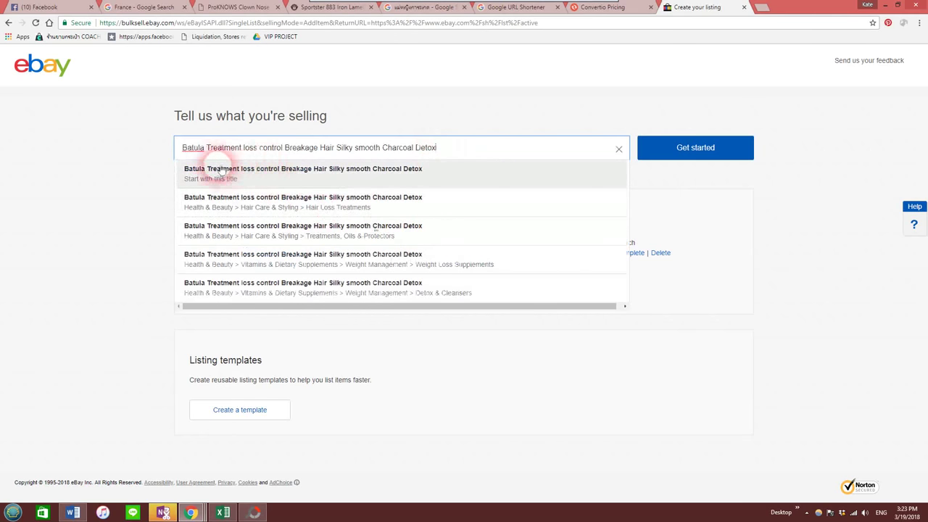
{"action": "left_click", "coordinate": [669, 149]}
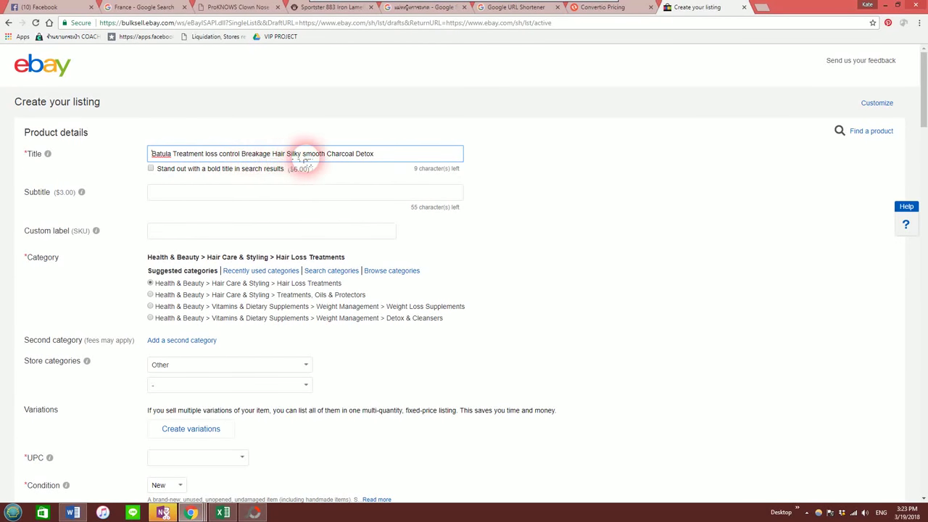
Step: Set the listing's first store category to Thai Imported Products
{"action": "scroll", "coordinate": [588, 220], "scroll_direction": "down", "scroll_amount": 2}
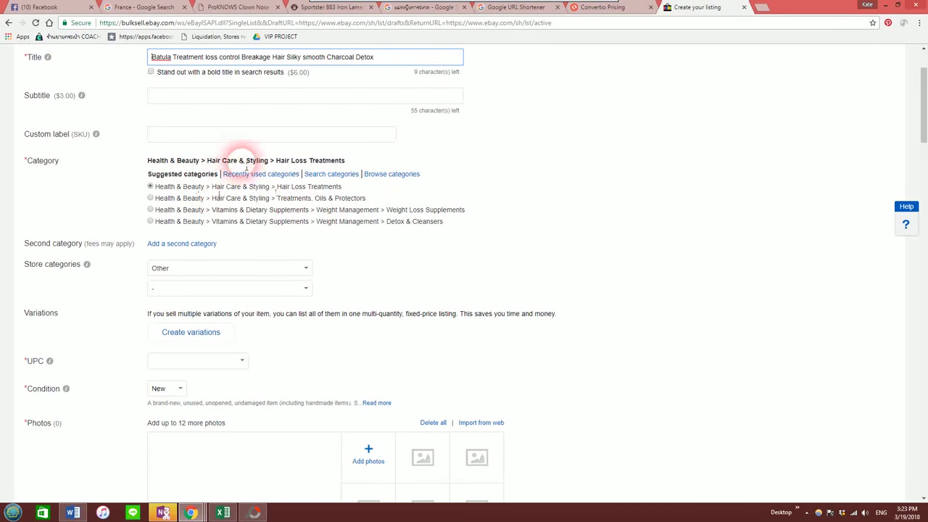
{"action": "left_click", "coordinate": [180, 136]}
{"action": "left_click", "coordinate": [502, 177]}
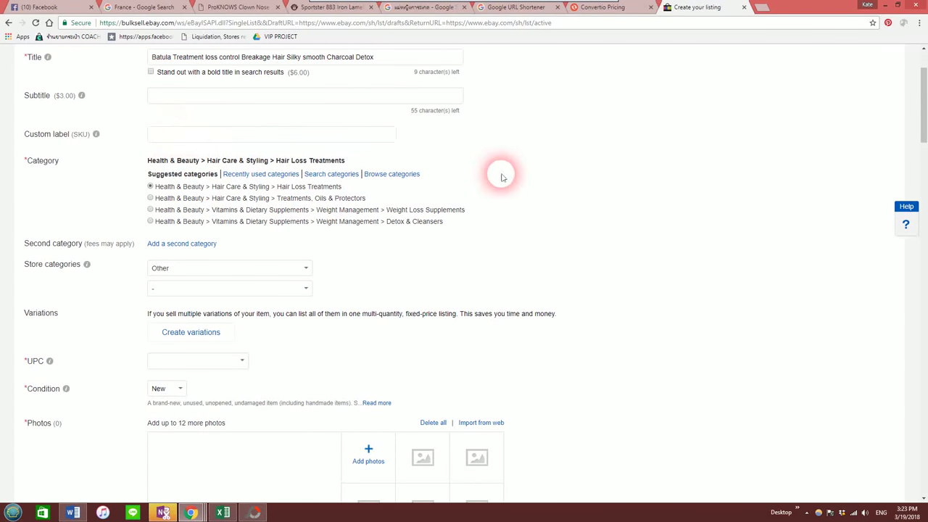
{"action": "scroll", "coordinate": [502, 177], "scroll_direction": "down", "scroll_amount": 2}
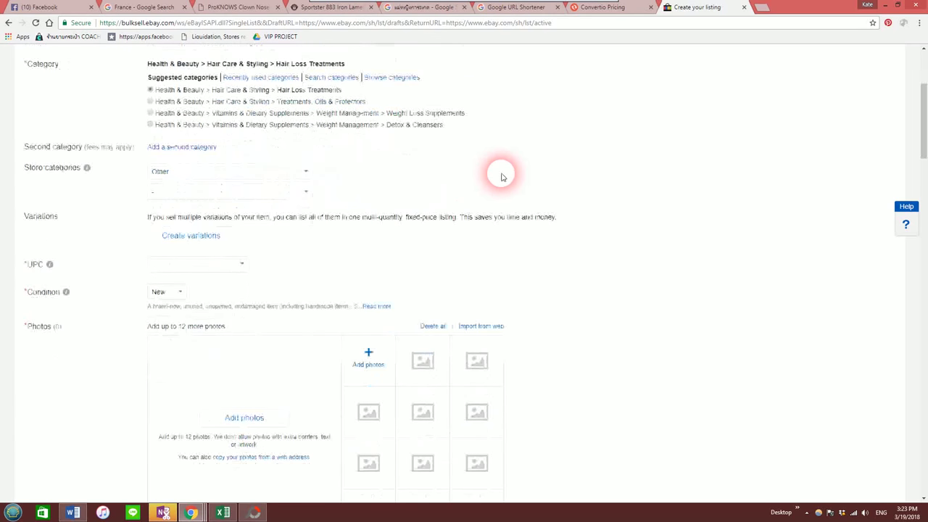
{"action": "left_click", "coordinate": [269, 172]}
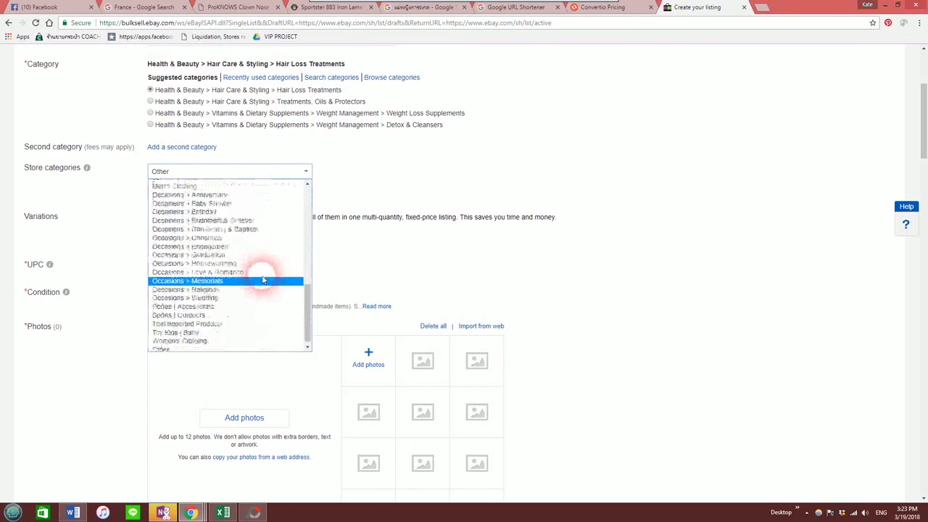
{"action": "left_click", "coordinate": [214, 320]}
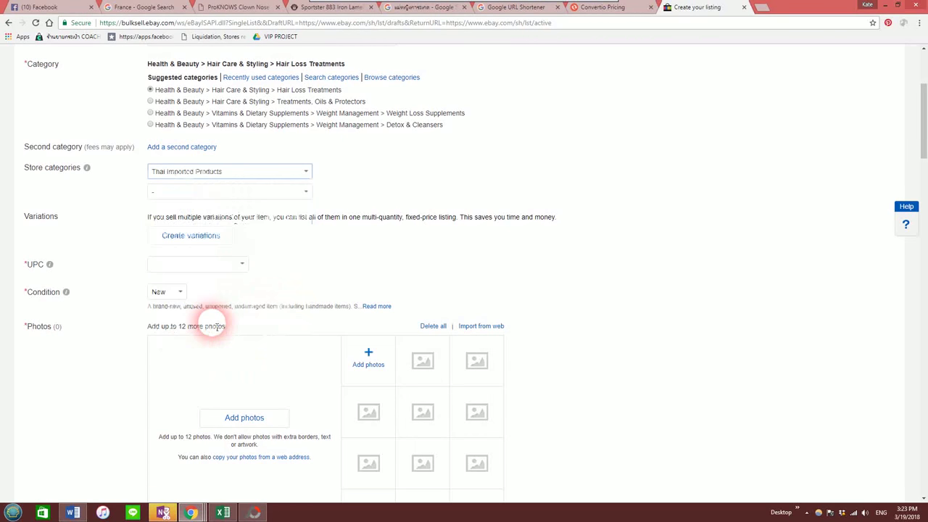
Step: Set the listing's second store category to Health | Beauty
{"action": "left_click", "coordinate": [285, 193]}
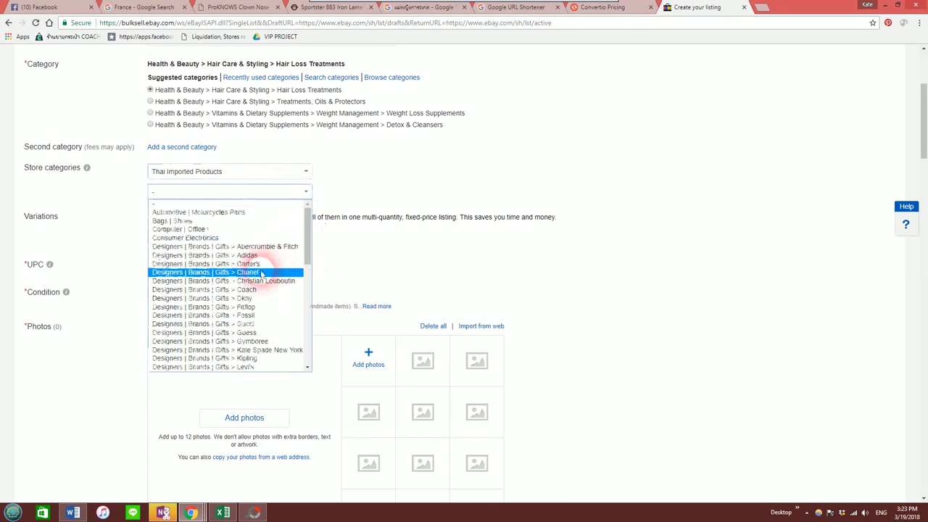
{"action": "scroll", "coordinate": [226, 257], "scroll_direction": "down", "scroll_amount": 5}
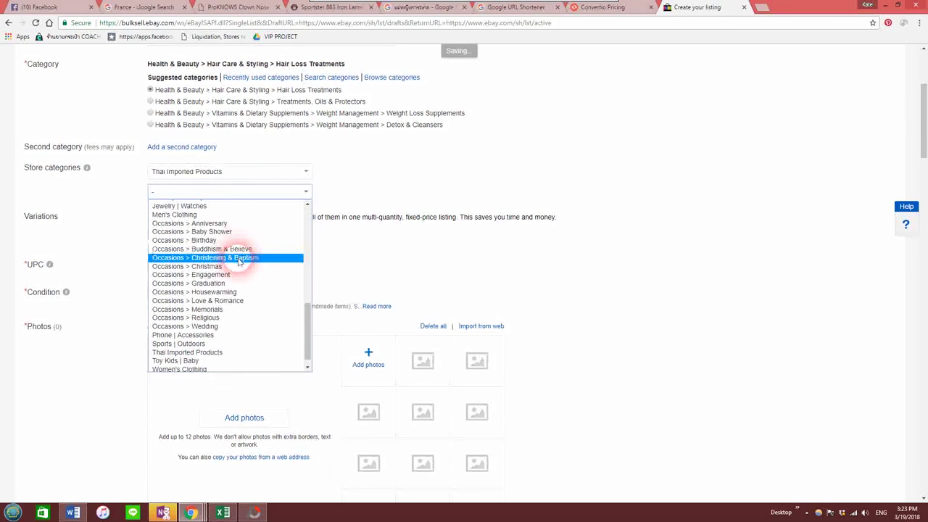
{"action": "scroll", "coordinate": [237, 263], "scroll_direction": "down", "scroll_amount": 1}
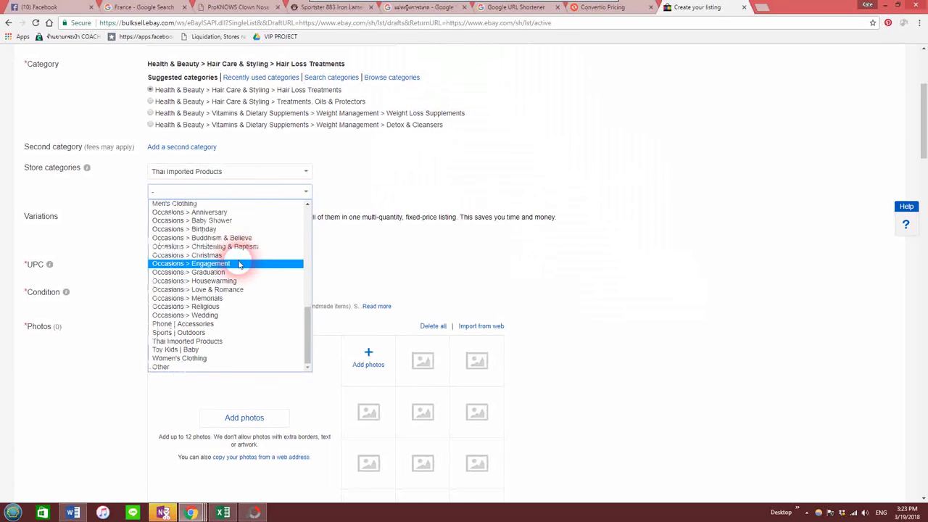
{"action": "scroll", "coordinate": [239, 262], "scroll_direction": "up", "scroll_amount": 3}
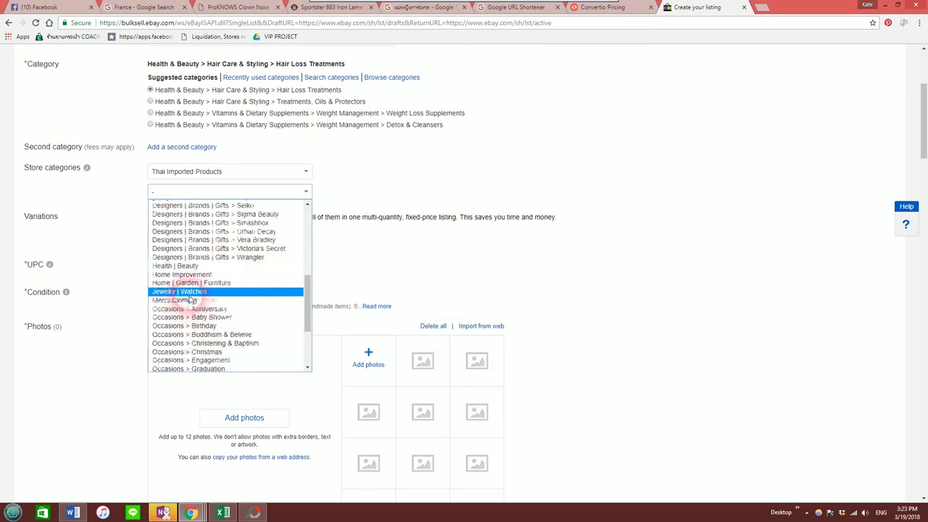
{"action": "left_click", "coordinate": [177, 265]}
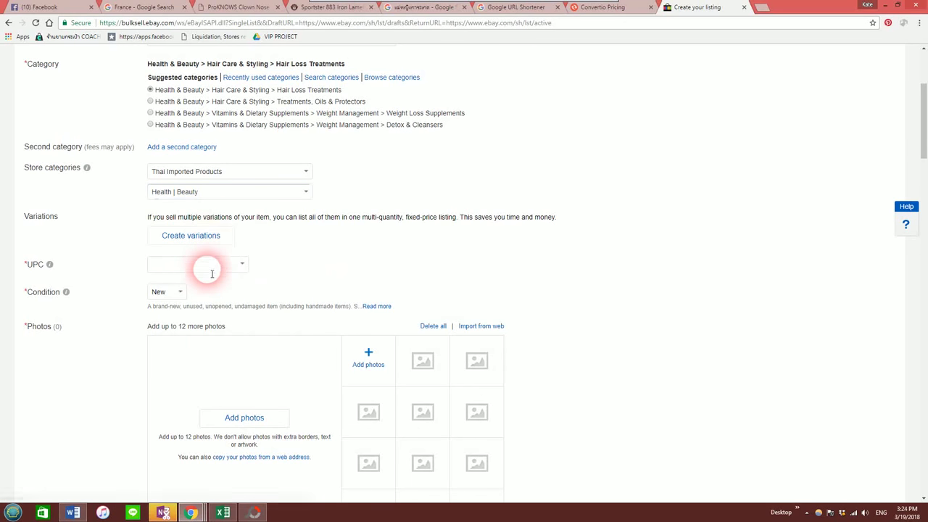
Step: Set the listing's UPC to "Does not apply"
{"action": "left_click", "coordinate": [239, 265]}
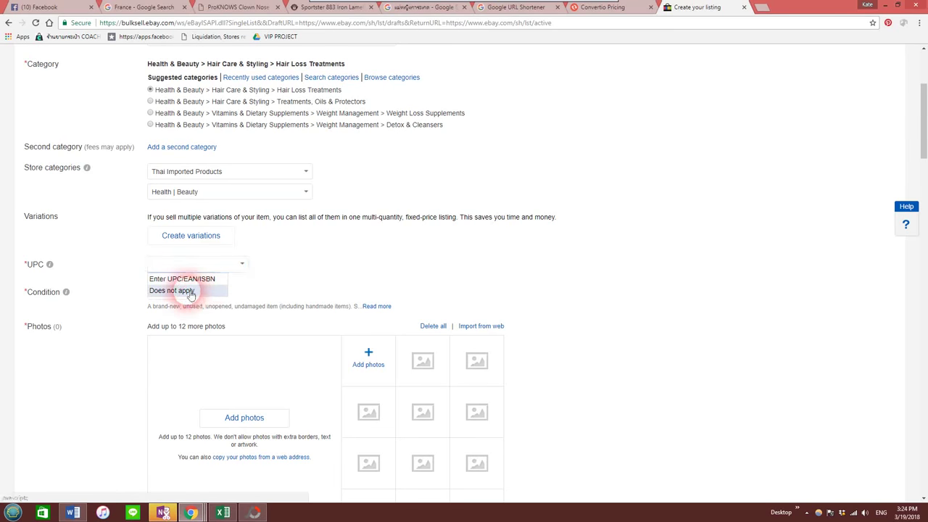
{"action": "left_click", "coordinate": [176, 277]}
{"action": "scroll", "coordinate": [290, 274], "scroll_direction": "down", "scroll_amount": 1}
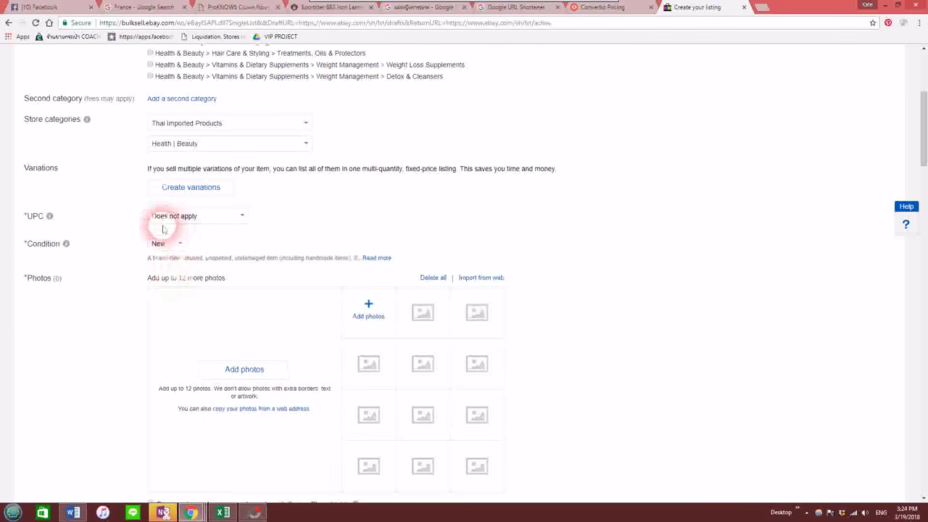
Step: Upload the nine product photos from thumbnail_IMG_1361.jpg to thumbnail_IMG_1369.jpg in the ebay sell folder
{"action": "scroll", "coordinate": [406, 228], "scroll_direction": "down", "scroll_amount": 2}
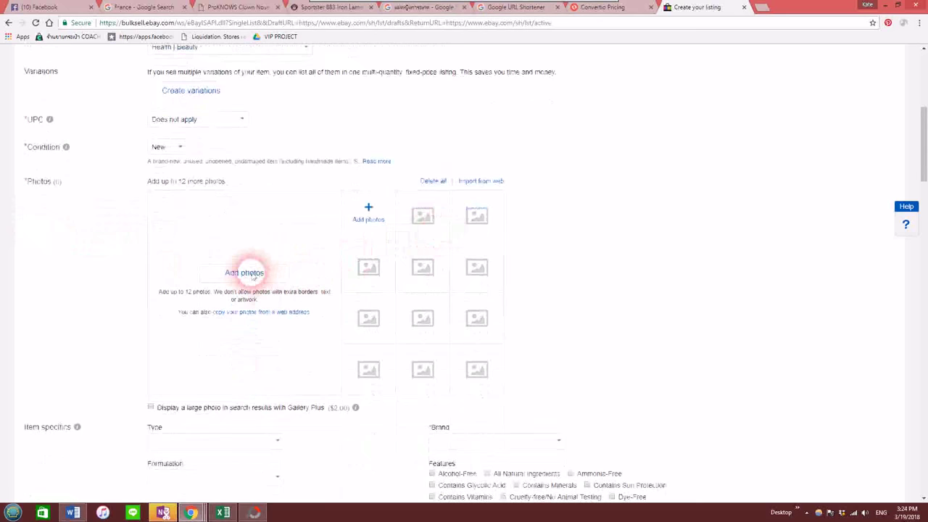
{"action": "left_click", "coordinate": [247, 279]}
{"action": "left_click", "coordinate": [155, 77]}
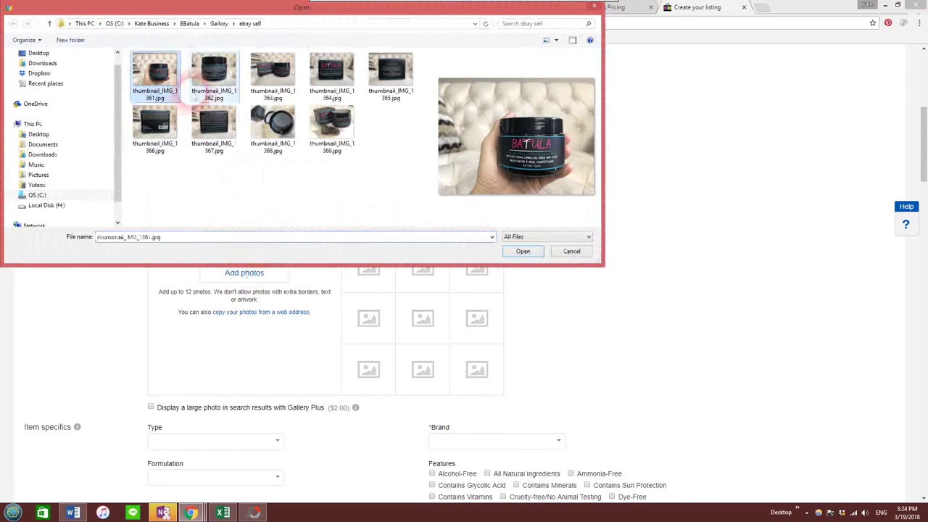
{"action": "left_click", "coordinate": [338, 127], "text": "shift"}
{"action": "left_click", "coordinate": [519, 248]}
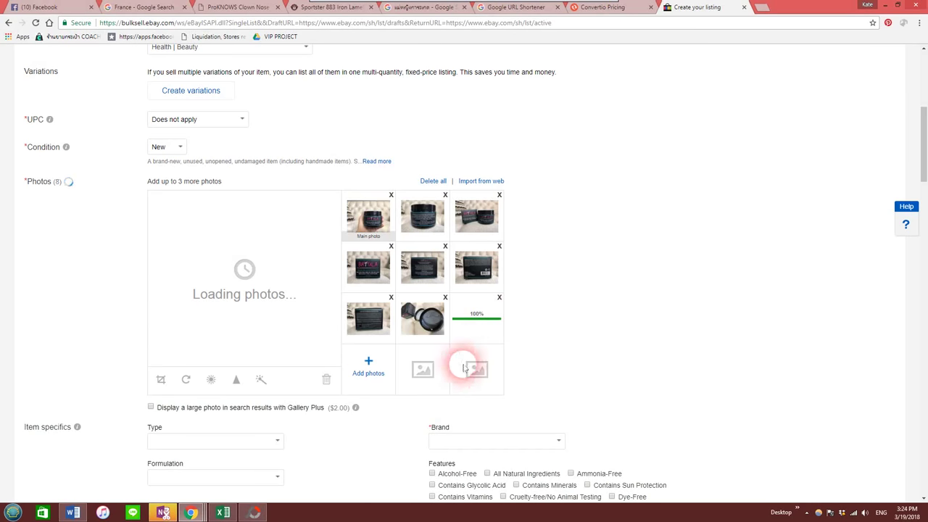
Step: Reorder the photos: box and jar with hair as main photo, open jar second, jar beside its box third
{"action": "left_click_drag", "start_coordinate": [487, 324], "coordinate": [366, 216]}
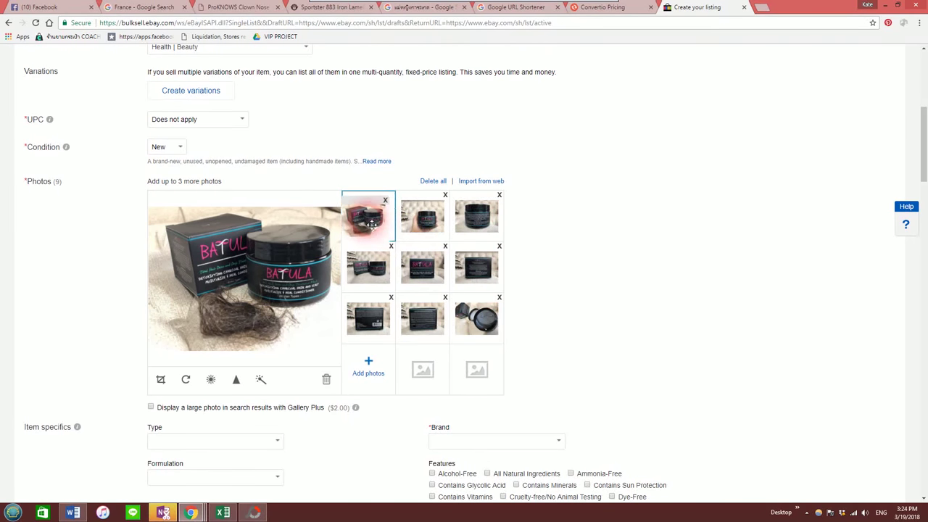
{"action": "left_click_drag", "start_coordinate": [493, 330], "coordinate": [425, 209]}
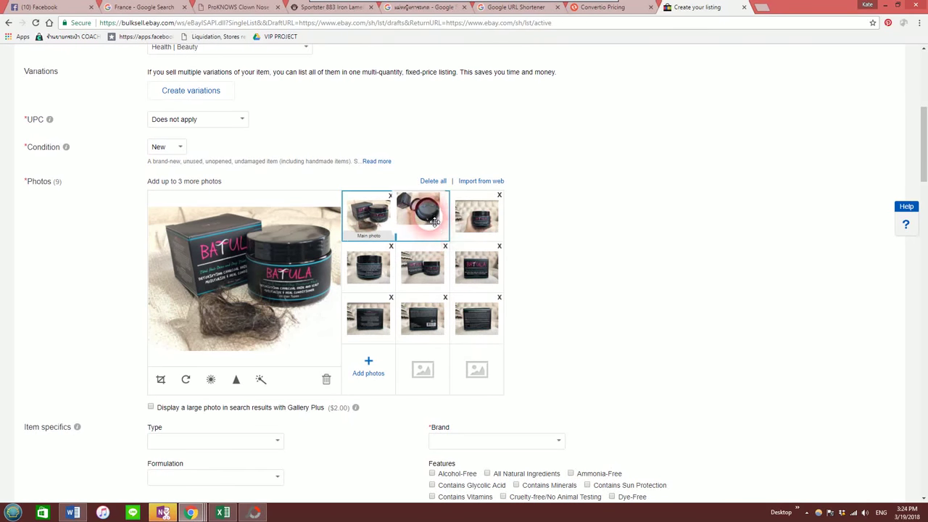
{"action": "left_click_drag", "start_coordinate": [439, 326], "coordinate": [616, 269]}
Step: Crop the photo of the hand-held jar to a square around the hand and jar, and save the crop
{"action": "scroll", "coordinate": [622, 279], "scroll_direction": "down", "scroll_amount": 2}
{"action": "scroll", "coordinate": [622, 279], "scroll_direction": "up", "scroll_amount": 1}
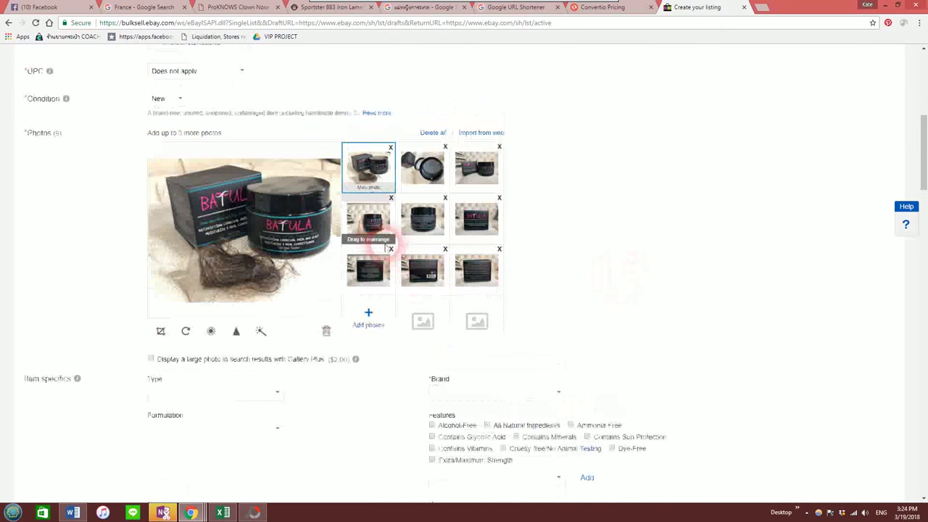
{"action": "left_click", "coordinate": [383, 232]}
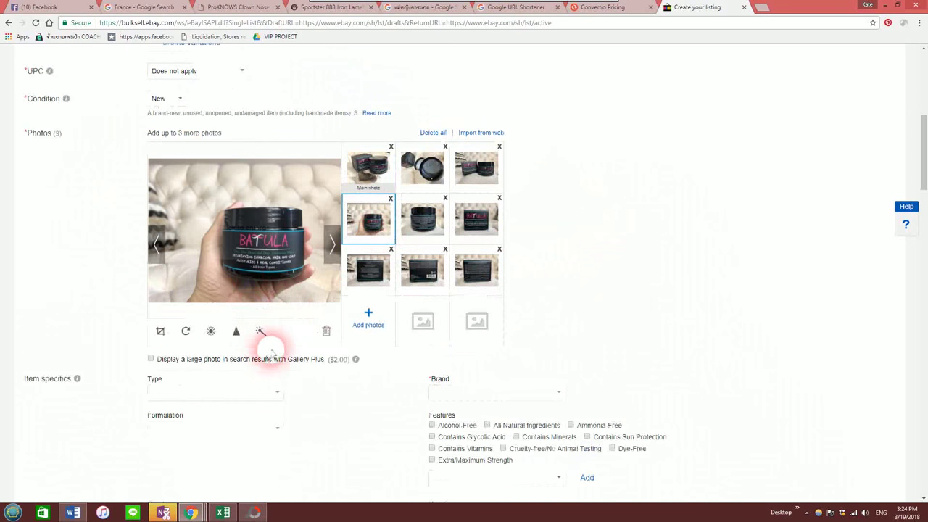
{"action": "left_click", "coordinate": [163, 332]}
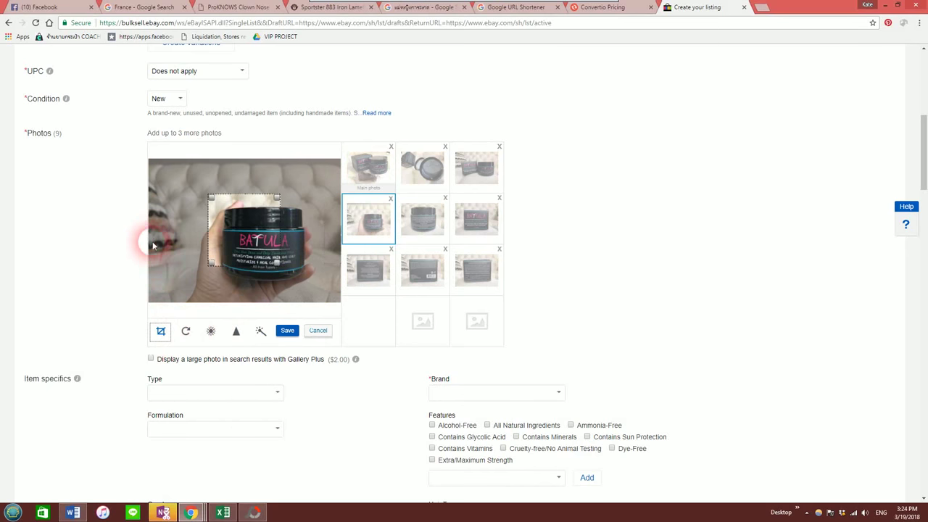
{"action": "left_click_drag", "start_coordinate": [220, 254], "coordinate": [224, 219]}
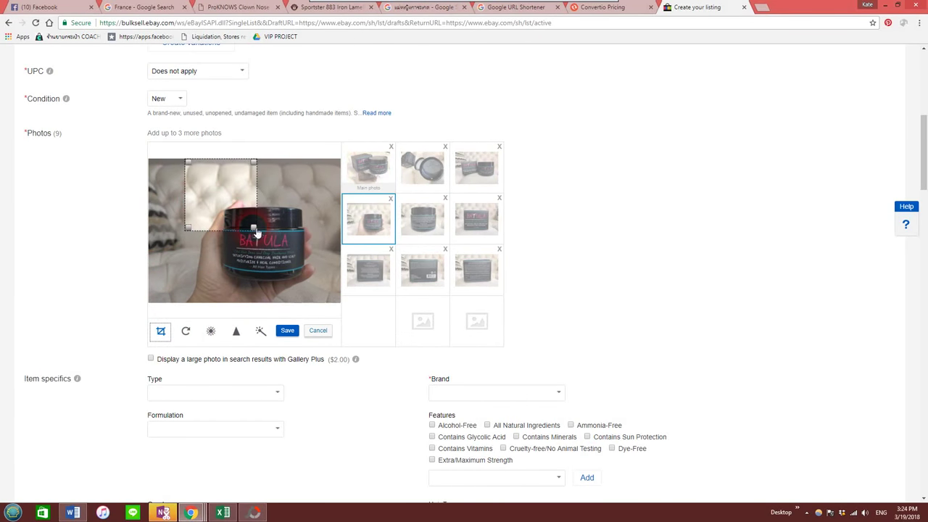
{"action": "left_click_drag", "start_coordinate": [277, 258], "coordinate": [327, 323]}
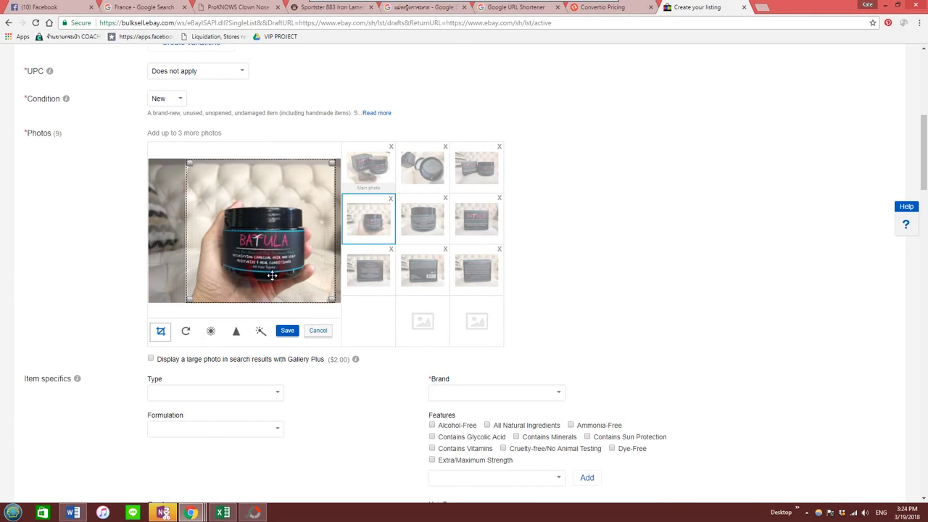
{"action": "left_click", "coordinate": [287, 332]}
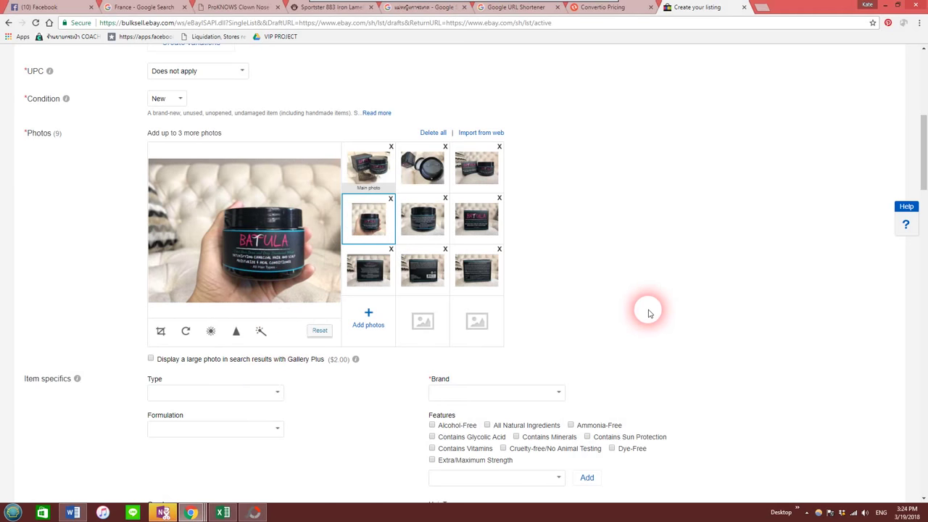
Step: In the item specifics, set Type to Hair Loss Prevention and Formulation to Conditioner
{"action": "scroll", "coordinate": [322, 297], "scroll_direction": "down", "scroll_amount": 2}
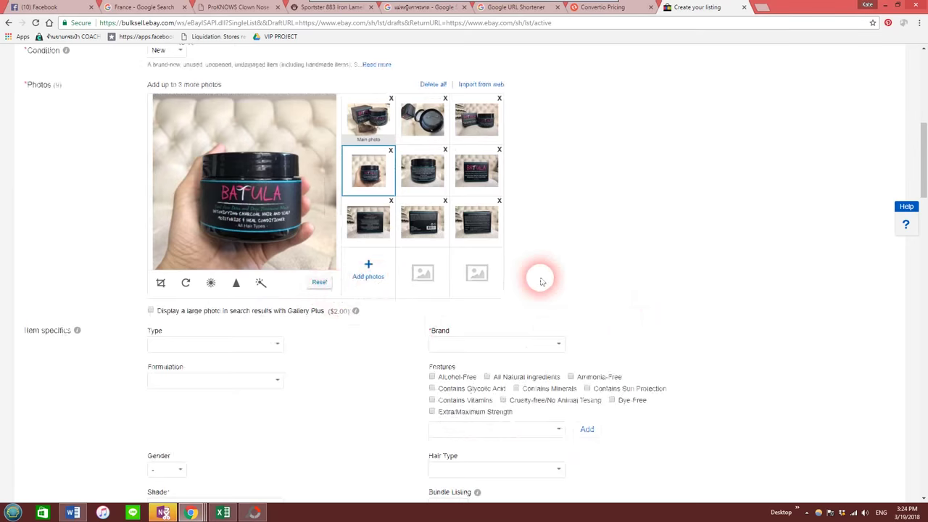
{"action": "scroll", "coordinate": [207, 243], "scroll_direction": "down", "scroll_amount": 3}
{"action": "left_click", "coordinate": [277, 250]}
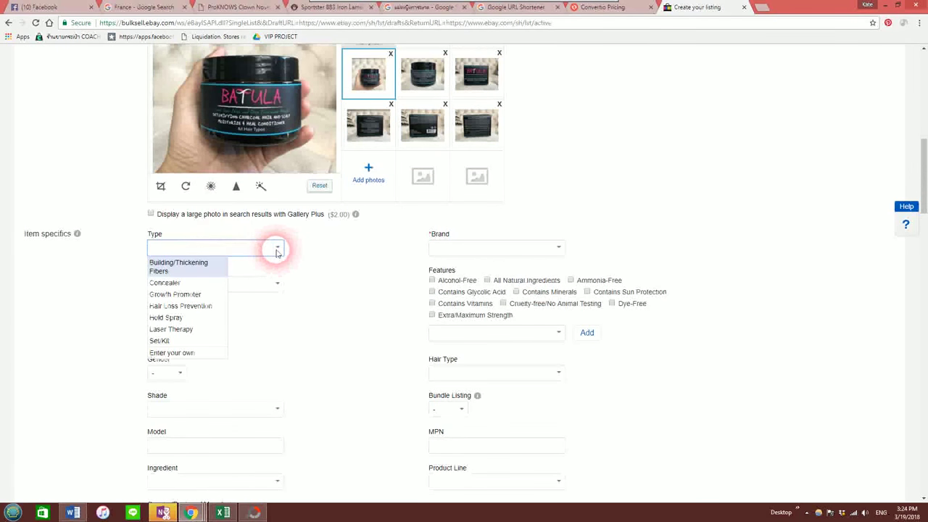
{"action": "left_click", "coordinate": [194, 308]}
{"action": "left_click", "coordinate": [245, 282]}
{"action": "left_click", "coordinate": [271, 283]}
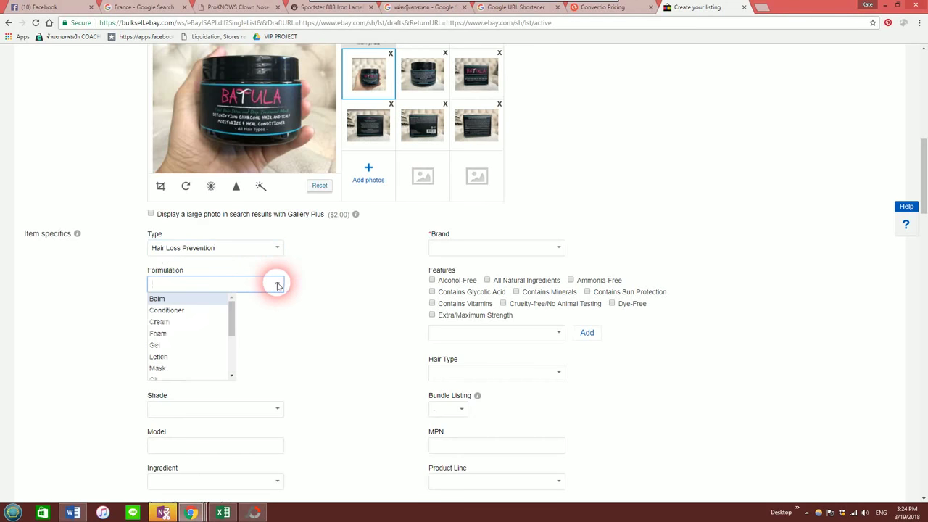
{"action": "left_click", "coordinate": [182, 310]}
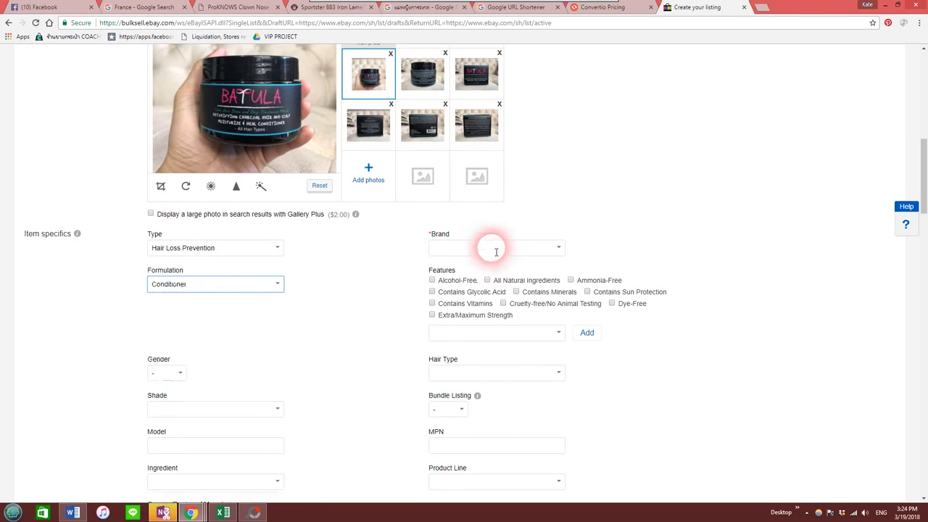
Step: Enter Batula as the brand in the item specifics
{"action": "left_click", "coordinate": [557, 250]}
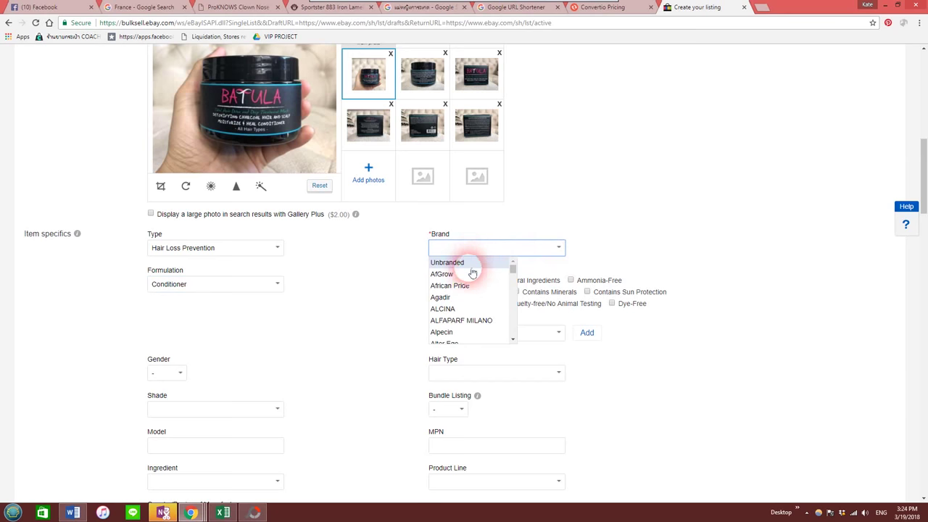
{"action": "scroll", "coordinate": [472, 292], "scroll_direction": "down", "scroll_amount": 5}
{"action": "scroll", "coordinate": [472, 292], "scroll_direction": "up", "scroll_amount": 10}
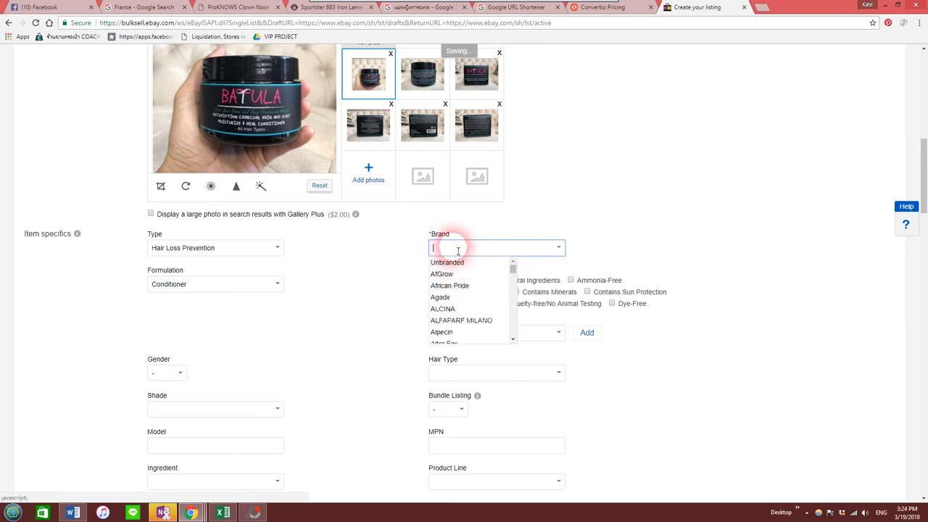
{"action": "type", "text": "Batula"}
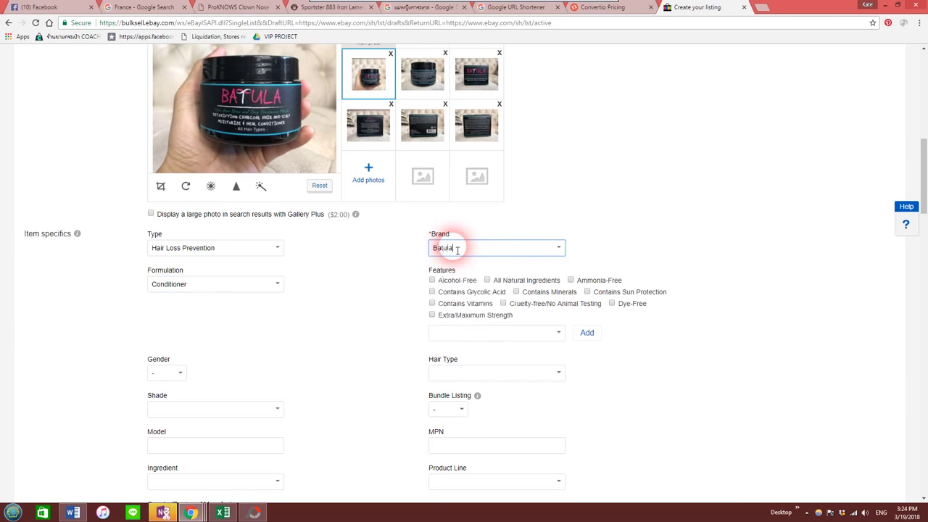
{"action": "left_click", "coordinate": [658, 201]}
Step: Select the features Alcohol-Free, All Natural Ingredients, Ammonia-Free, Contains Minerals, Dye-Free and Cruelty-free/No Animal Testing, and add the custom feature Sulphate Free
{"action": "scroll", "coordinate": [654, 205], "scroll_direction": "down", "scroll_amount": 1}
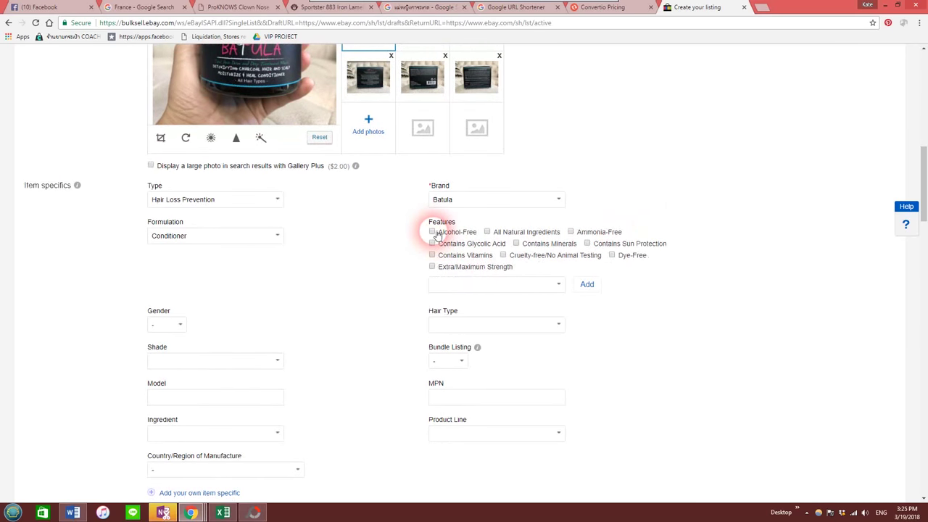
{"action": "left_click", "coordinate": [488, 233]}
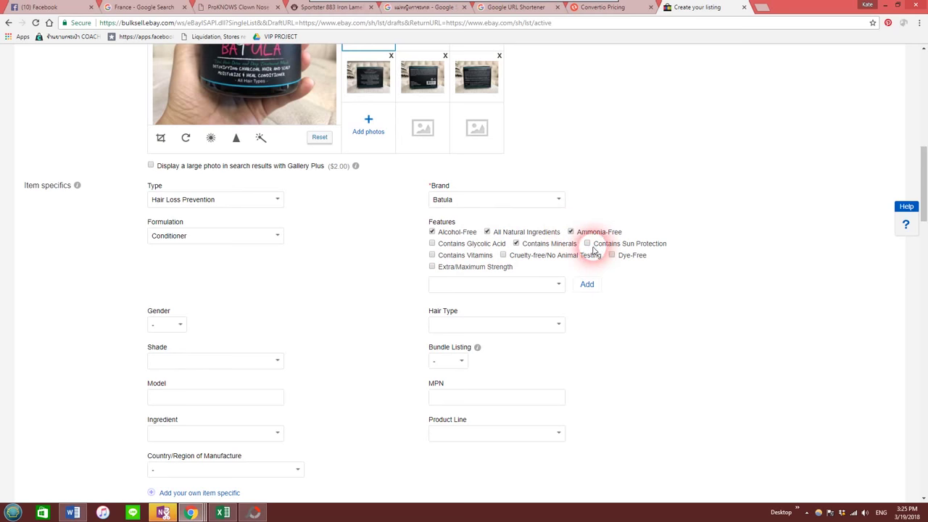
{"action": "left_click", "coordinate": [613, 256]}
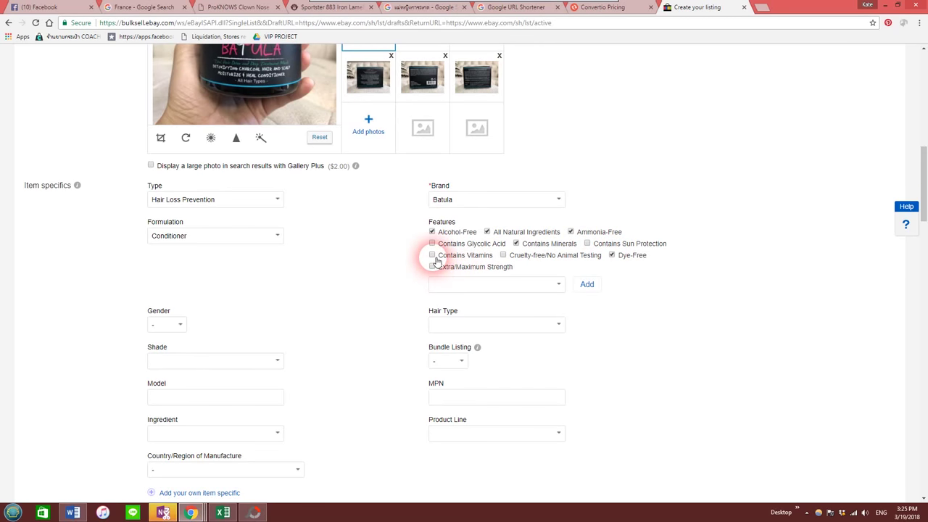
{"action": "left_click", "coordinate": [504, 256]}
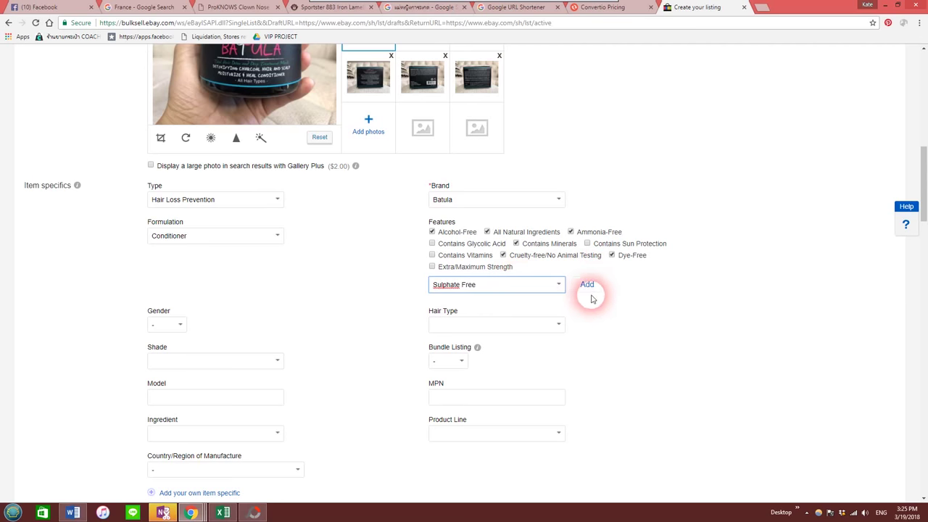
{"action": "scroll", "coordinate": [627, 328], "scroll_direction": "down", "scroll_amount": 1}
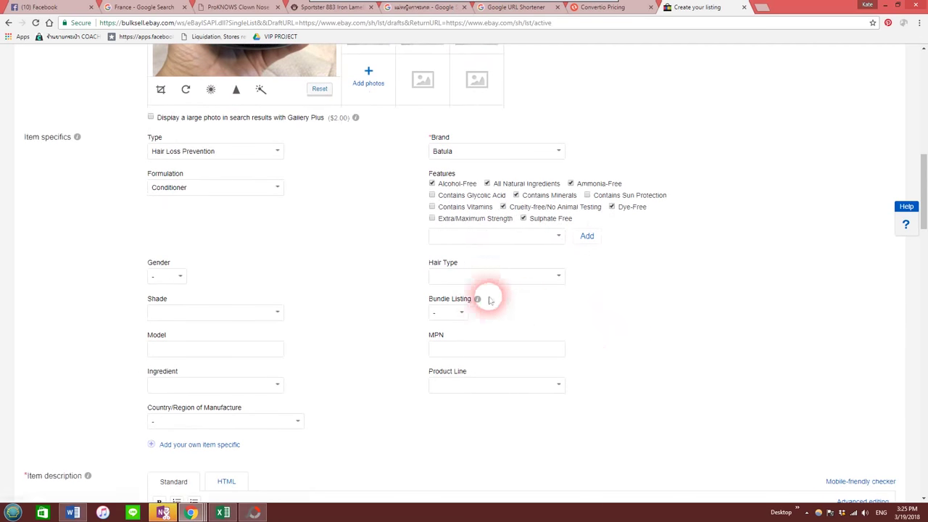
Step: Set Gender to Unisex in the item specifics and look through the Shade options without choosing one
{"action": "left_click", "coordinate": [183, 277]}
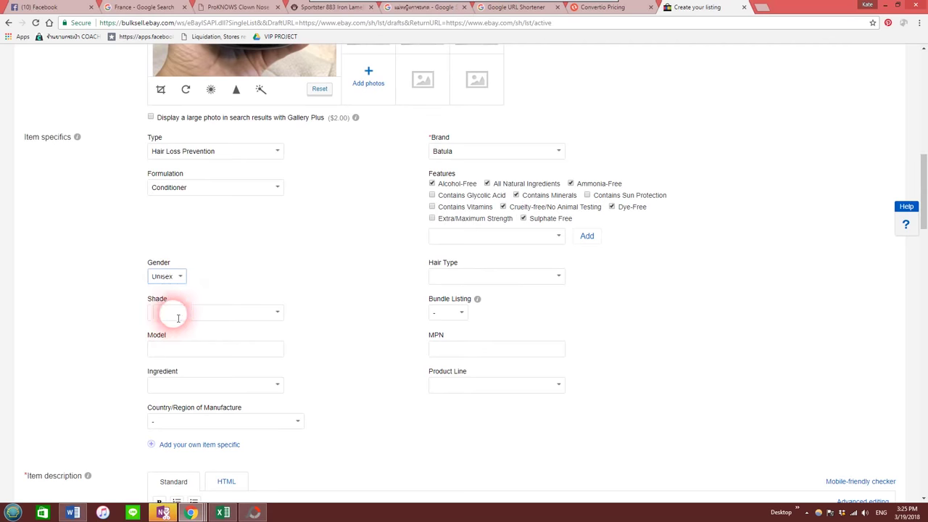
{"action": "scroll", "coordinate": [269, 315], "scroll_direction": "down", "scroll_amount": 1}
{"action": "left_click", "coordinate": [277, 266]}
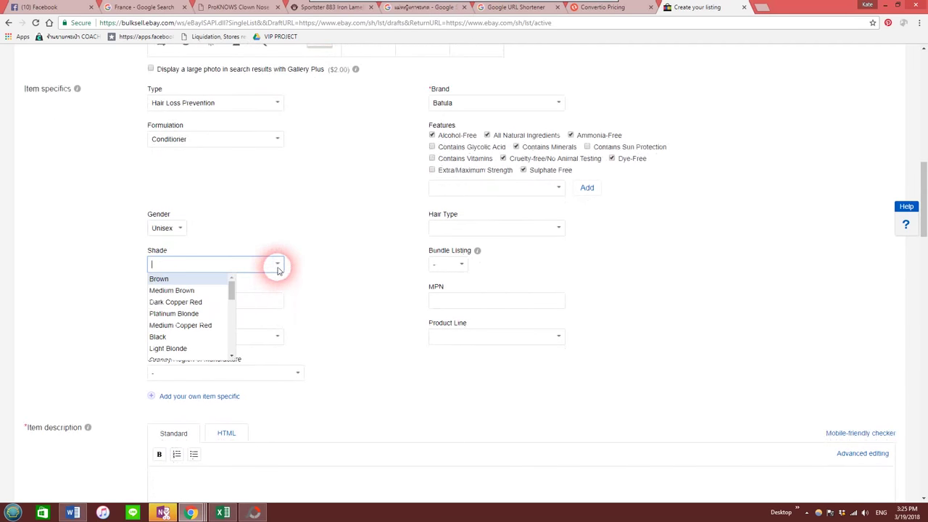
{"action": "left_click", "coordinate": [315, 224]}
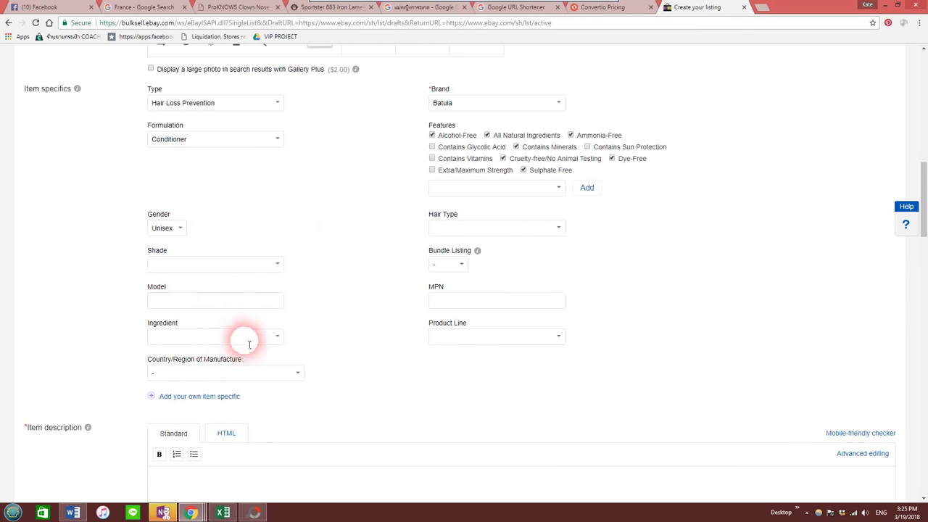
Step: Enter Charcoal as a custom Ingredient in the item specifics
{"action": "left_click", "coordinate": [278, 337]}
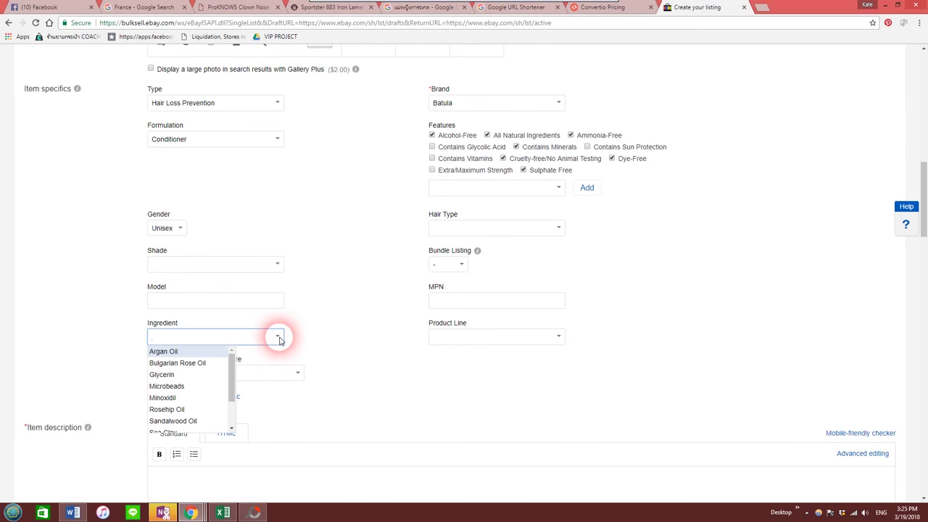
{"action": "scroll", "coordinate": [277, 337], "scroll_direction": "down", "scroll_amount": 1}
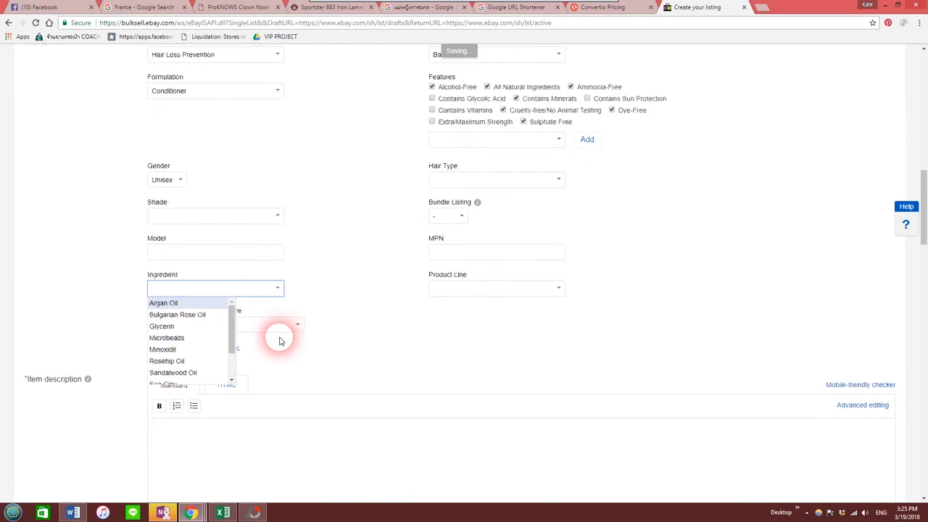
{"action": "scroll", "coordinate": [208, 324], "scroll_direction": "down", "scroll_amount": 1}
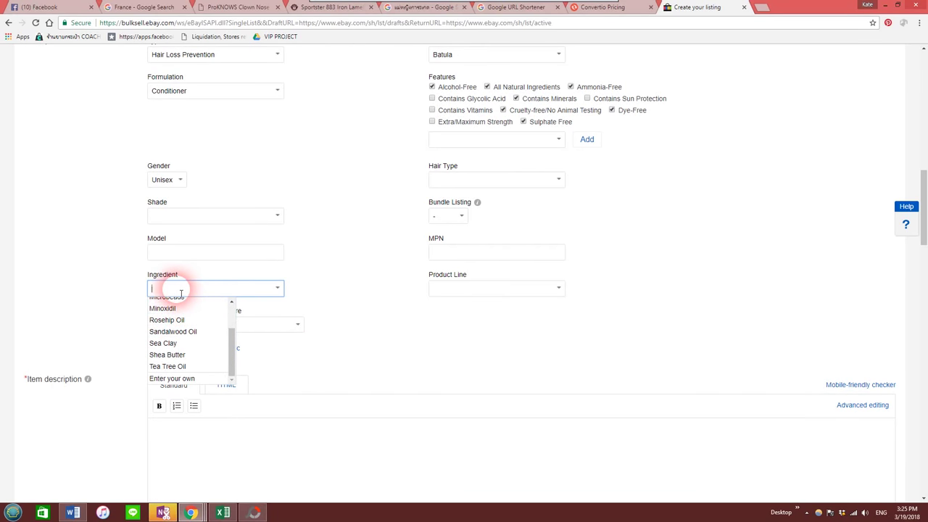
{"action": "type", "text": "Charcoal"}
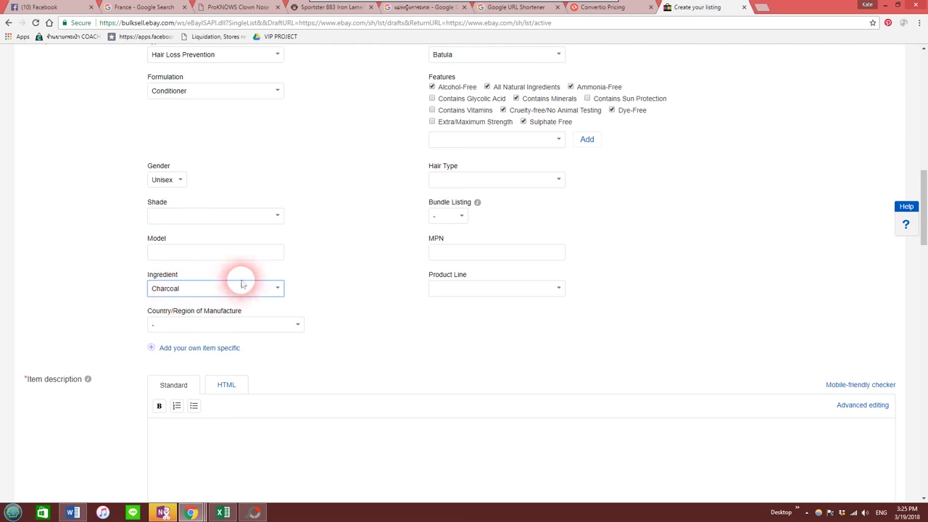
{"action": "left_click", "coordinate": [348, 282]}
Step: Set Country/Region of Manufacture to Thailand and Hair Type to Damaged Hair
{"action": "scroll", "coordinate": [356, 282], "scroll_direction": "up", "scroll_amount": 6}
{"action": "scroll", "coordinate": [359, 286], "scroll_direction": "up", "scroll_amount": 3}
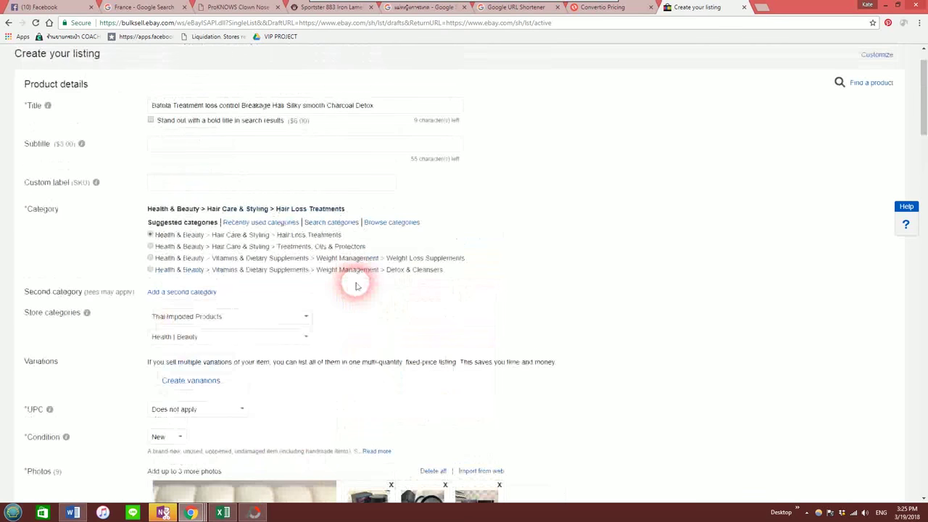
{"action": "scroll", "coordinate": [336, 286], "scroll_direction": "down", "scroll_amount": 10}
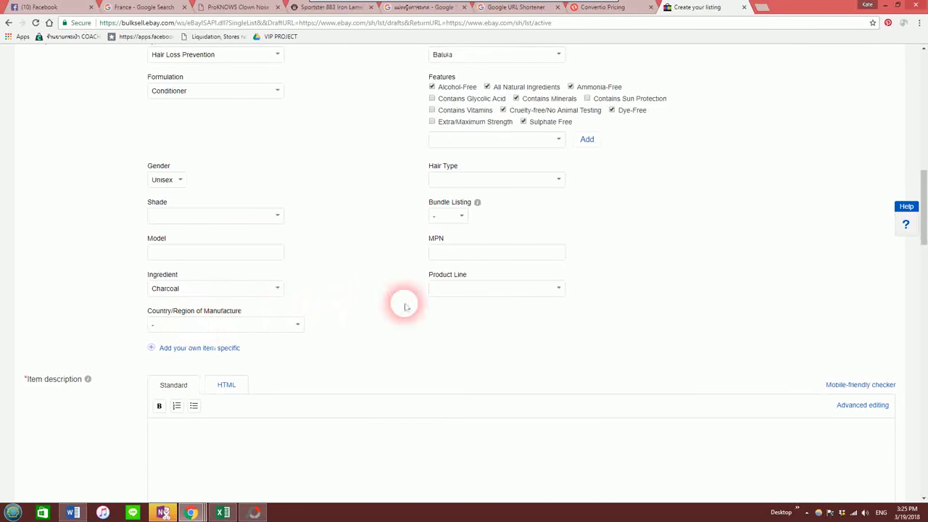
{"action": "left_click", "coordinate": [296, 325]}
{"action": "scroll", "coordinate": [245, 263], "scroll_direction": "down", "scroll_amount": 20}
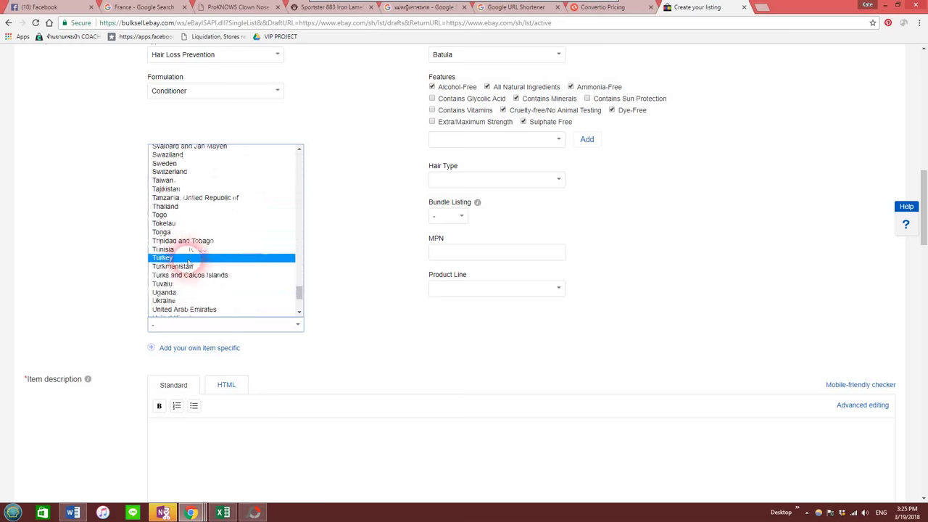
{"action": "left_click", "coordinate": [171, 206]}
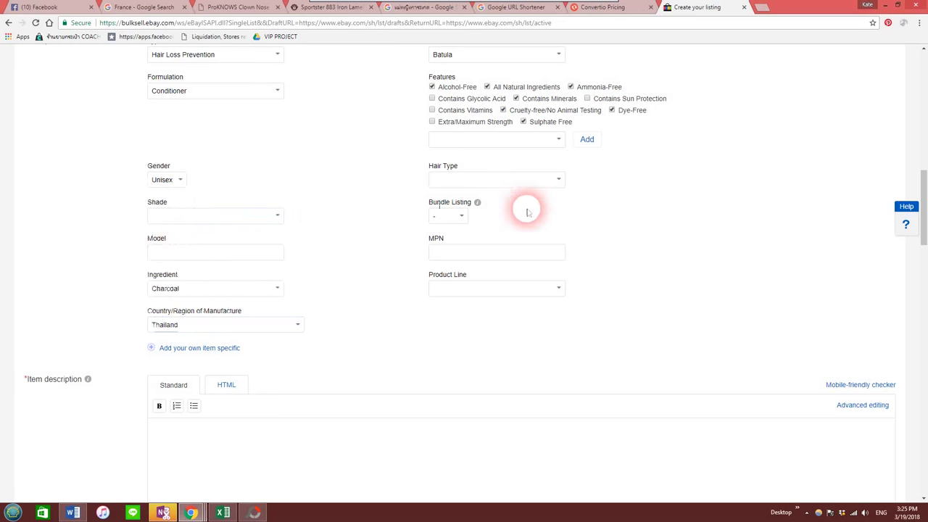
{"action": "left_click", "coordinate": [560, 181]}
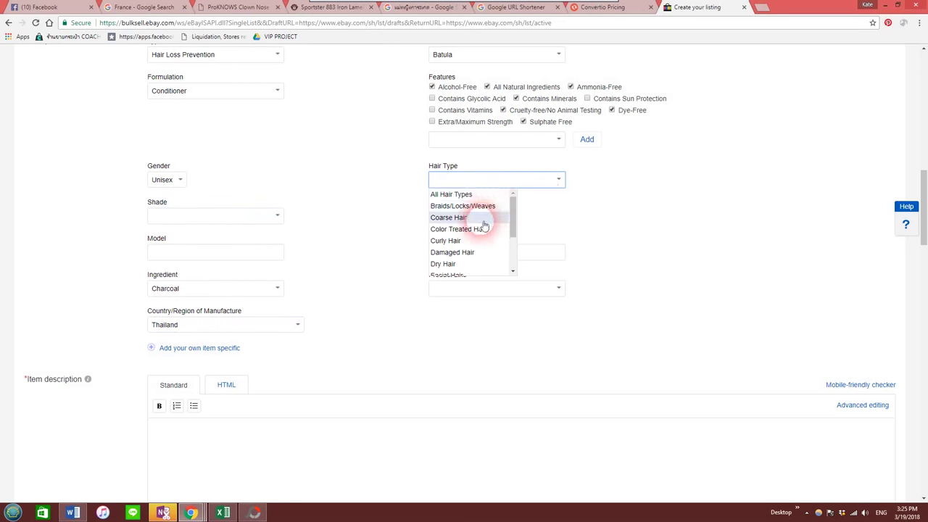
{"action": "left_click", "coordinate": [470, 252]}
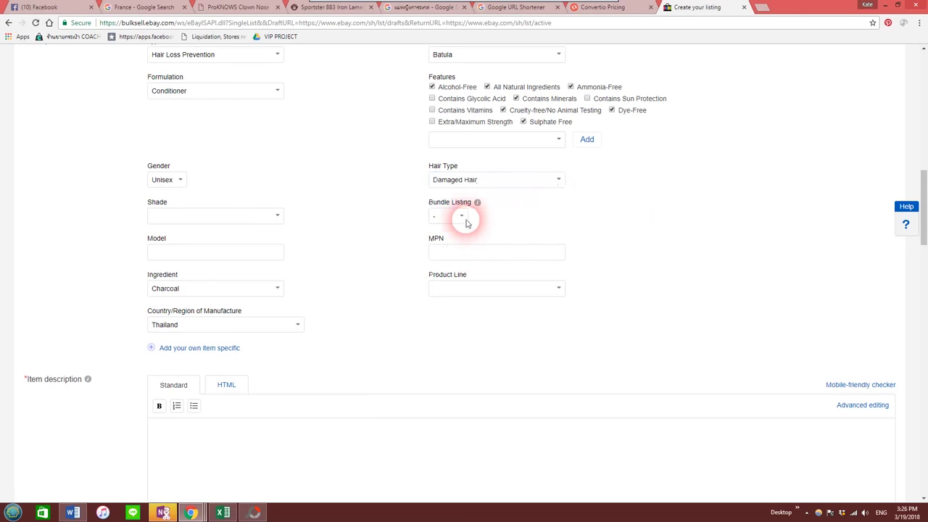
Step: Write "Hair treatment Charcoal Conditioner....." as the item description
{"action": "scroll", "coordinate": [618, 247], "scroll_direction": "down", "scroll_amount": 1}
{"action": "scroll", "coordinate": [618, 247], "scroll_direction": "down", "scroll_amount": 2}
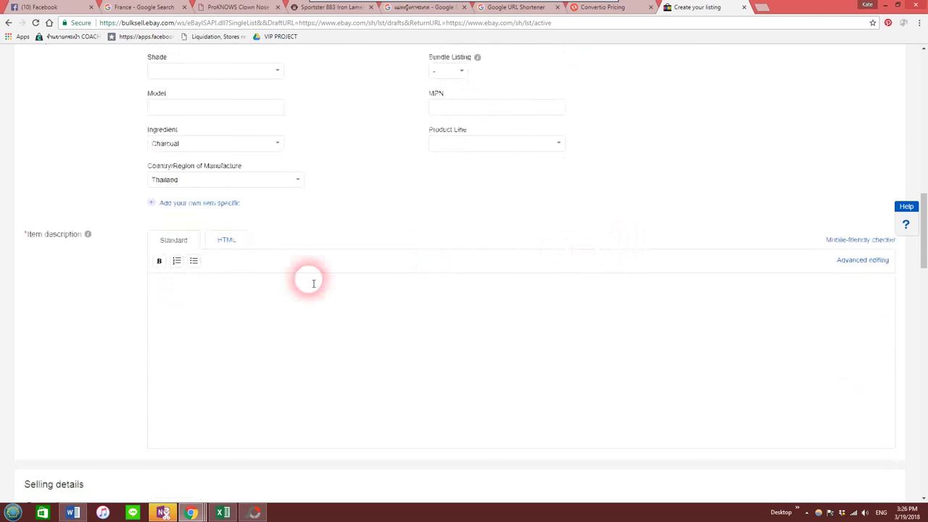
{"action": "scroll", "coordinate": [446, 166], "scroll_direction": "down", "scroll_amount": 2}
{"action": "left_click", "coordinate": [300, 172]}
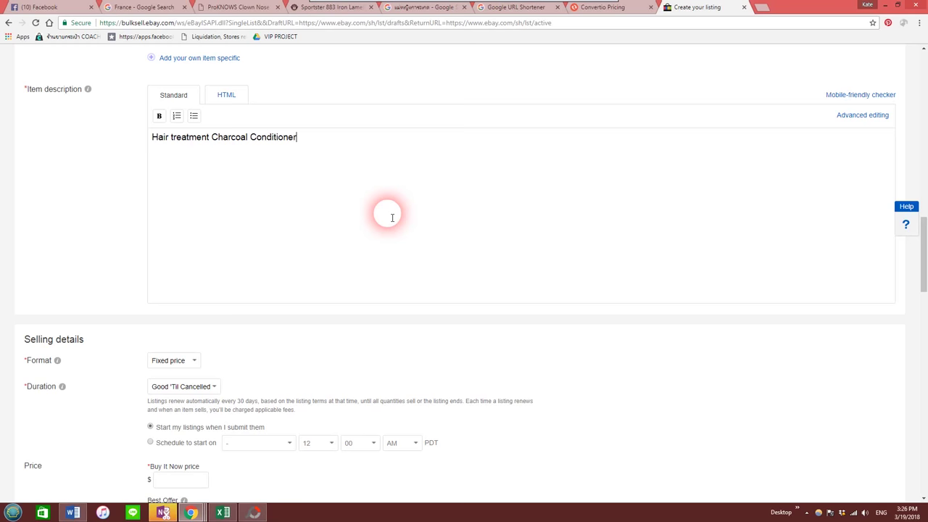
Step: Choose Fixed price as the selling format and Good 'Til Cancelled as the listing duration
{"action": "scroll", "coordinate": [435, 211], "scroll_direction": "down", "scroll_amount": 3}
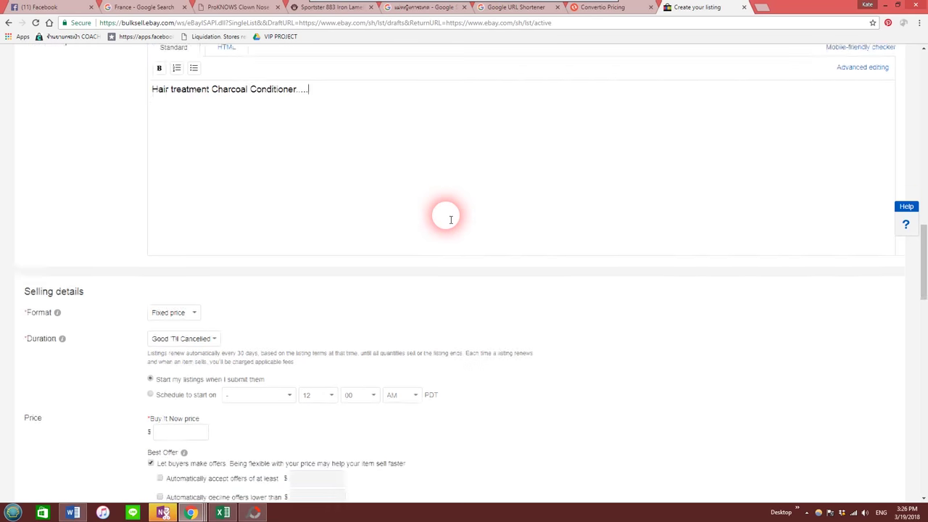
{"action": "left_click", "coordinate": [196, 168]}
{"action": "left_click", "coordinate": [174, 187]}
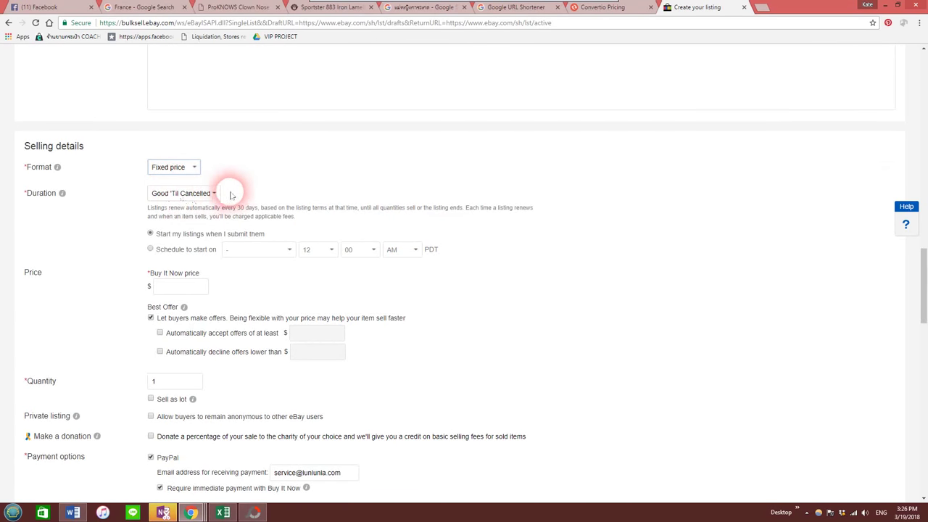
{"action": "scroll", "coordinate": [239, 174], "scroll_direction": "down", "scroll_amount": 1}
{"action": "left_click", "coordinate": [213, 146]}
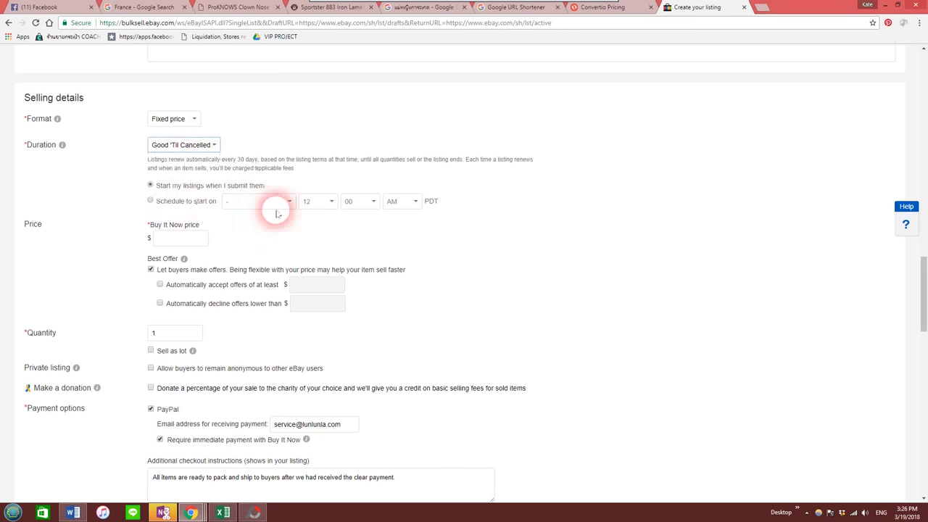
Step: Set the Buy It Now price to $22 and turn off Best Offer so buyers cannot make offers
{"action": "scroll", "coordinate": [161, 206], "scroll_direction": "down", "scroll_amount": 1}
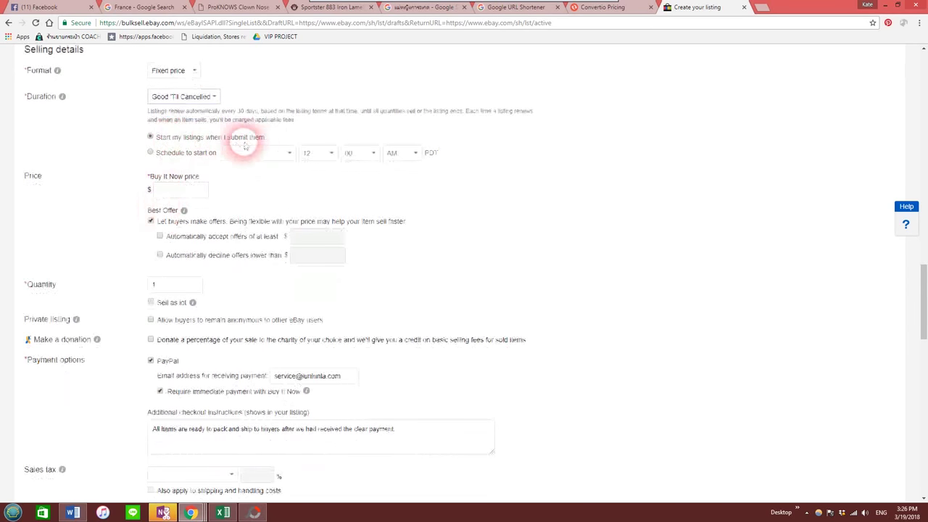
{"action": "left_click", "coordinate": [187, 191]}
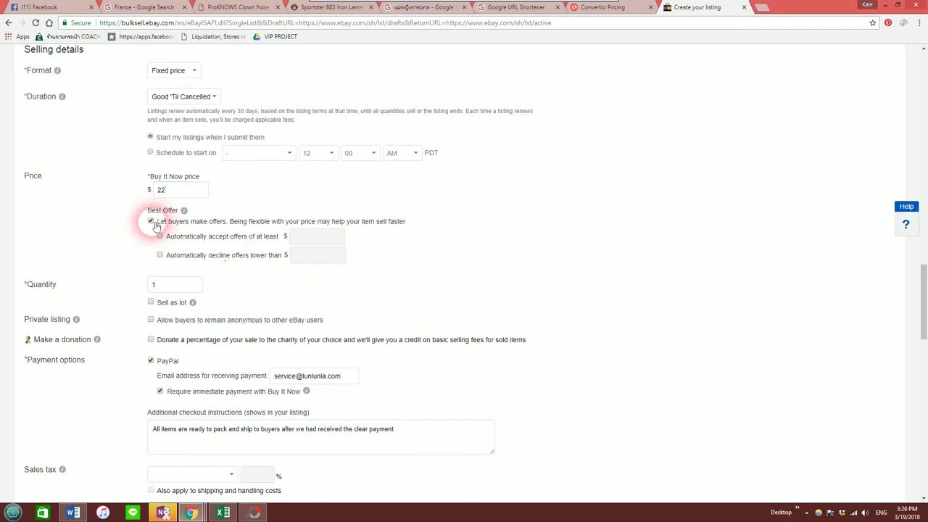
{"action": "scroll", "coordinate": [312, 225], "scroll_direction": "down", "scroll_amount": 1}
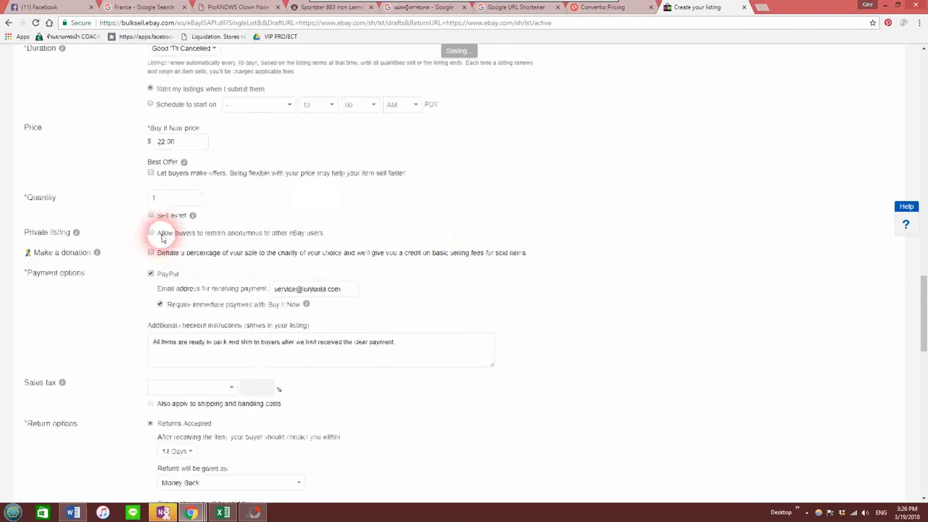
Step: Set the quantity to 28 and keep the private listing option for anonymous buyers turned off
{"action": "left_click", "coordinate": [296, 201]}
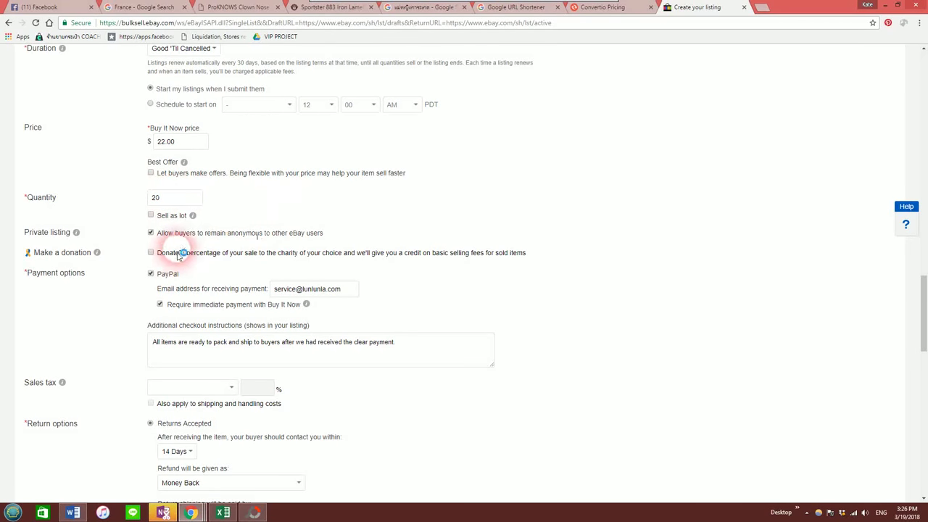
{"action": "double_click", "coordinate": [155, 197]}
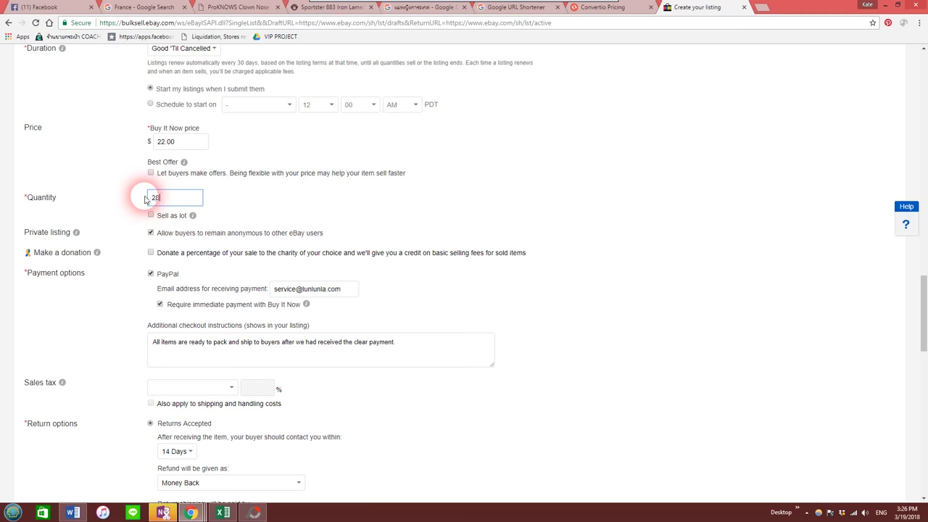
{"action": "left_click", "coordinate": [232, 208]}
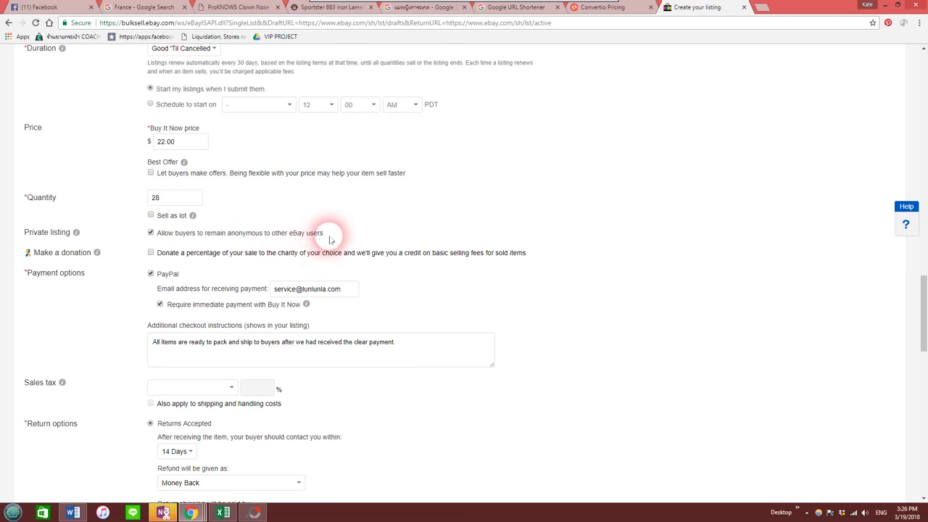
{"action": "scroll", "coordinate": [320, 239], "scroll_direction": "down", "scroll_amount": 1}
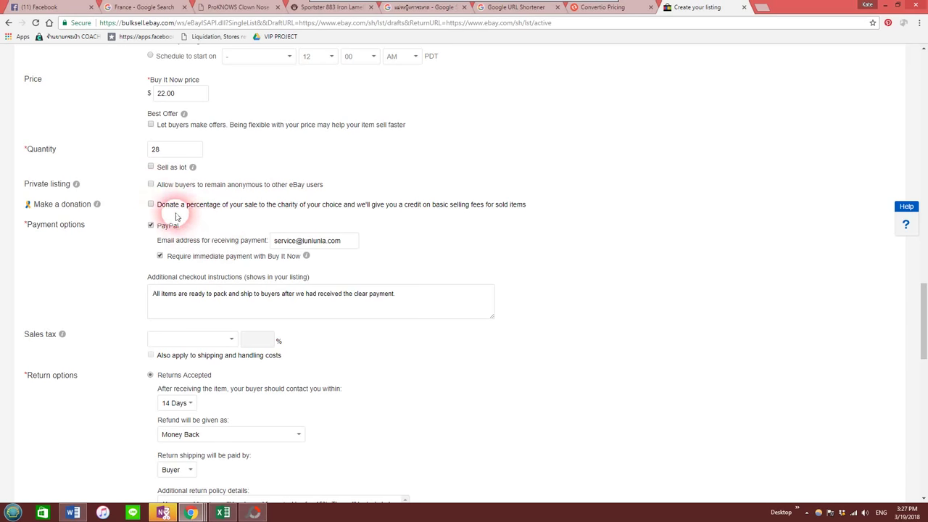
Step: Set the return period to 30 Days in the return options
{"action": "scroll", "coordinate": [239, 216], "scroll_direction": "down", "scroll_amount": 1}
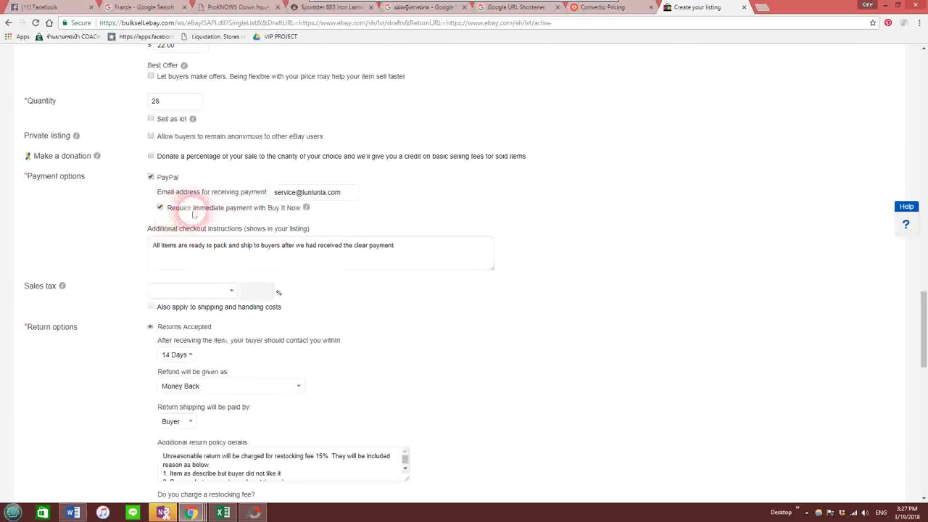
{"action": "scroll", "coordinate": [254, 215], "scroll_direction": "down", "scroll_amount": 1}
{"action": "scroll", "coordinate": [319, 214], "scroll_direction": "down", "scroll_amount": 1}
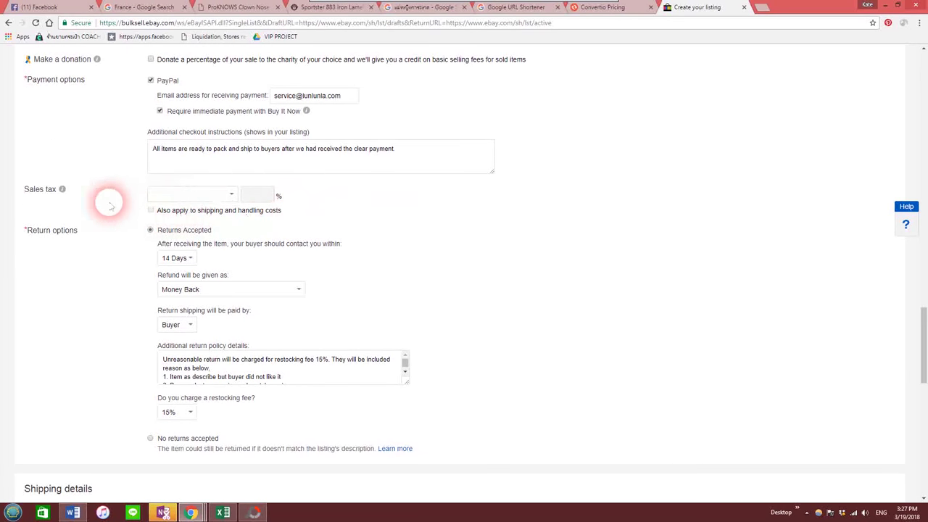
{"action": "scroll", "coordinate": [192, 207], "scroll_direction": "down", "scroll_amount": 1}
{"action": "left_click", "coordinate": [176, 210]}
{"action": "left_click", "coordinate": [184, 230]}
{"action": "scroll", "coordinate": [305, 219], "scroll_direction": "down", "scroll_amount": 1}
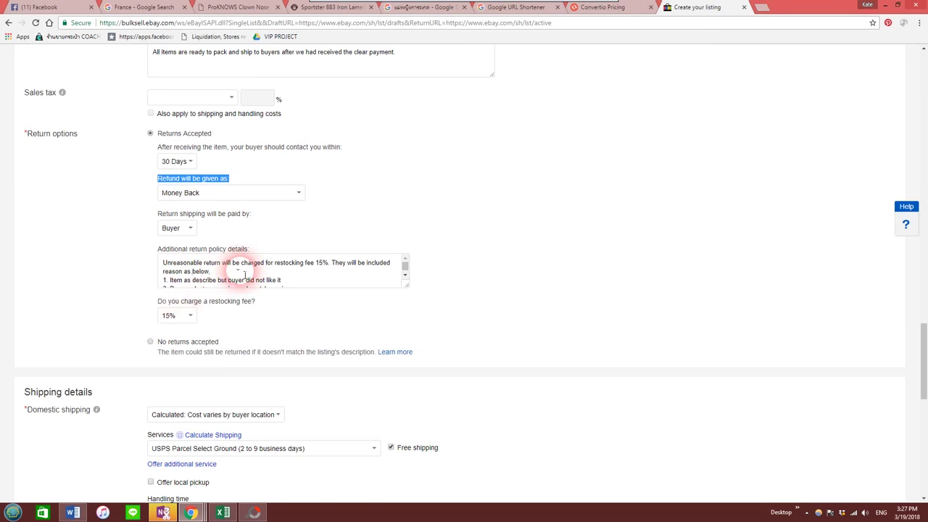
Step: Read through the additional return policy details and select No returns accepted
{"action": "scroll", "coordinate": [244, 276], "scroll_direction": "down", "scroll_amount": 1}
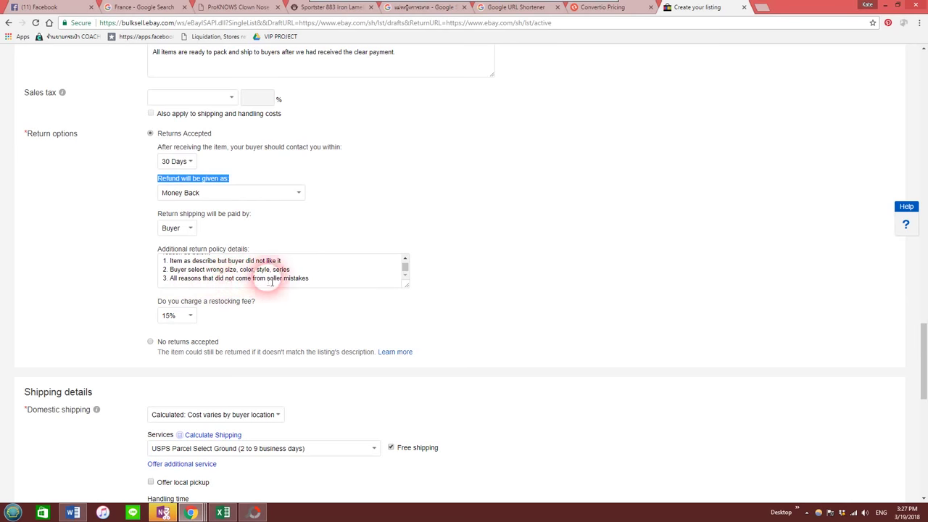
{"action": "left_click", "coordinate": [151, 344]}
{"action": "scroll", "coordinate": [315, 348], "scroll_direction": "down", "scroll_amount": 4}
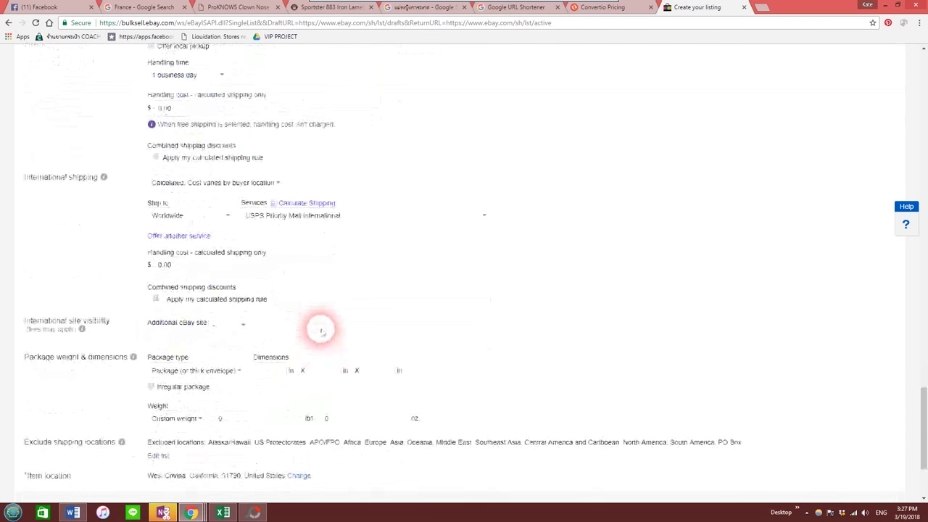
Step: Change domestic shipping to Flat: same cost to all buyers and turn off free shipping
{"action": "scroll", "coordinate": [321, 331], "scroll_direction": "up", "scroll_amount": 4}
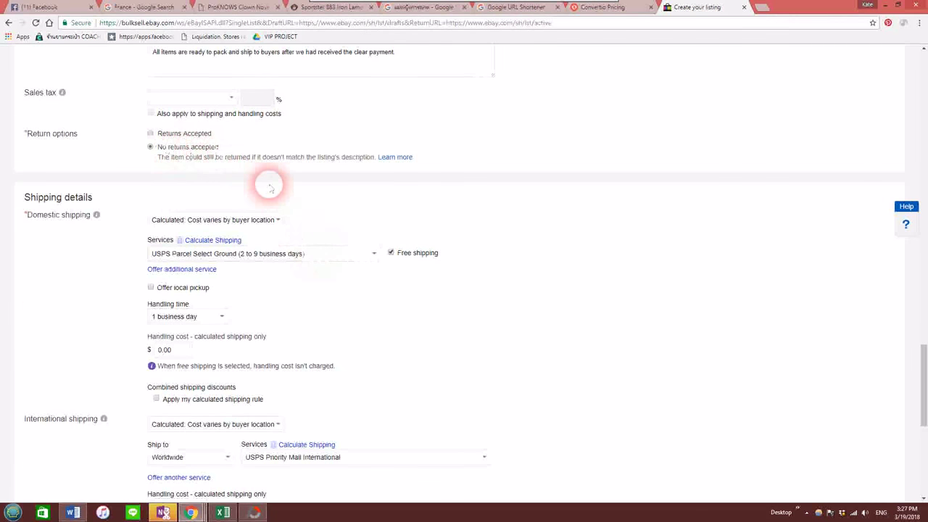
{"action": "scroll", "coordinate": [270, 187], "scroll_direction": "down", "scroll_amount": 1}
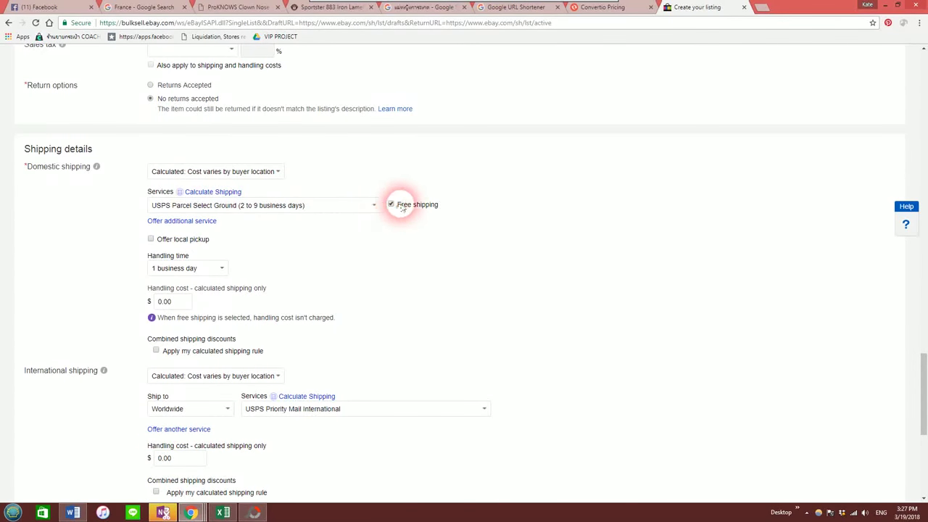
{"action": "left_click", "coordinate": [219, 173]}
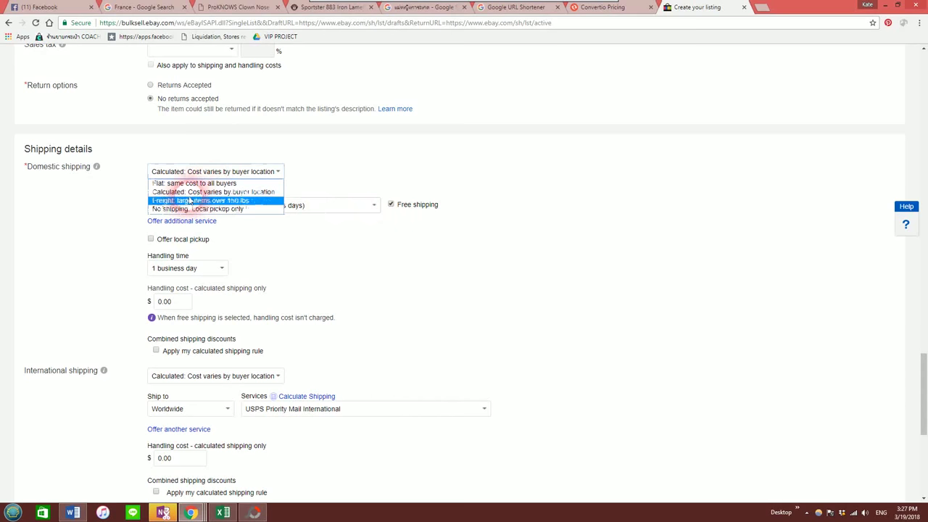
{"action": "left_click", "coordinate": [190, 184]}
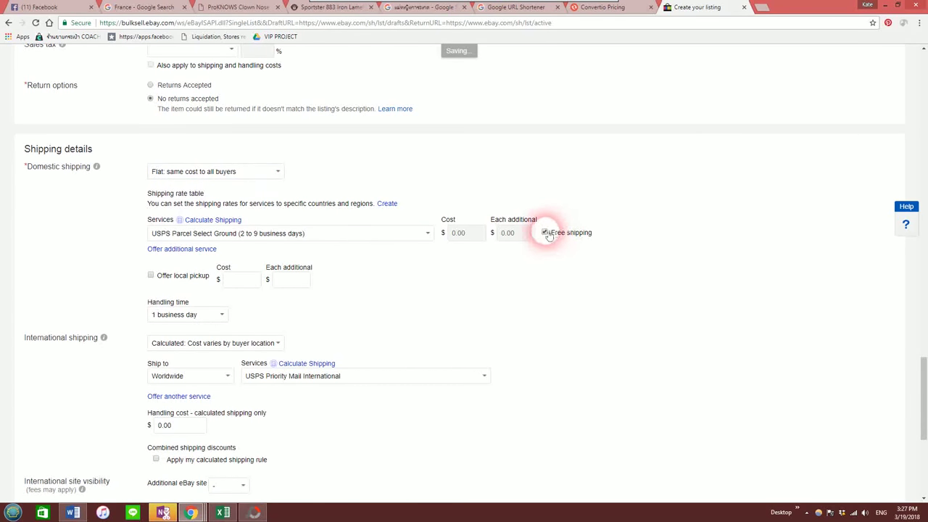
{"action": "left_click", "coordinate": [546, 233]}
Step: Choose USPS First Class Package as the domestic service, costing $3.95 plus $1.99 for each additional item
{"action": "left_click", "coordinate": [428, 233]}
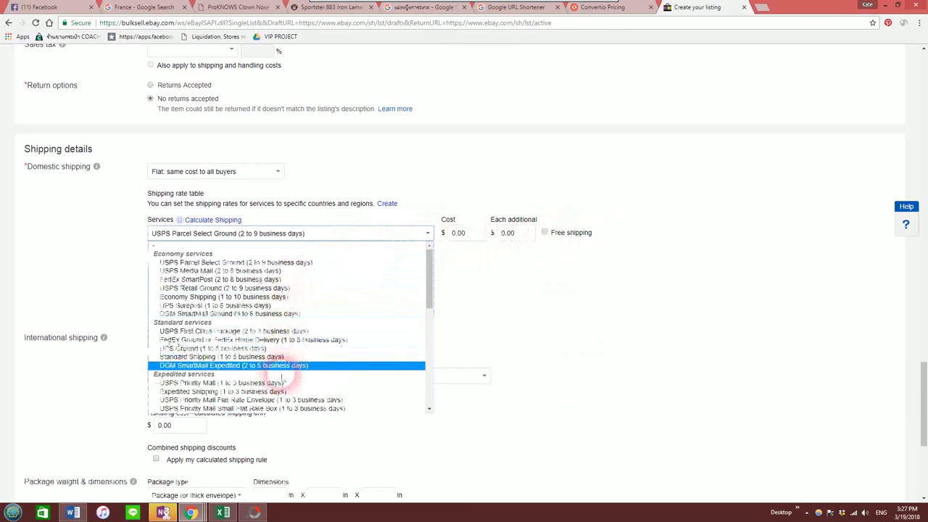
{"action": "left_click", "coordinate": [240, 335]}
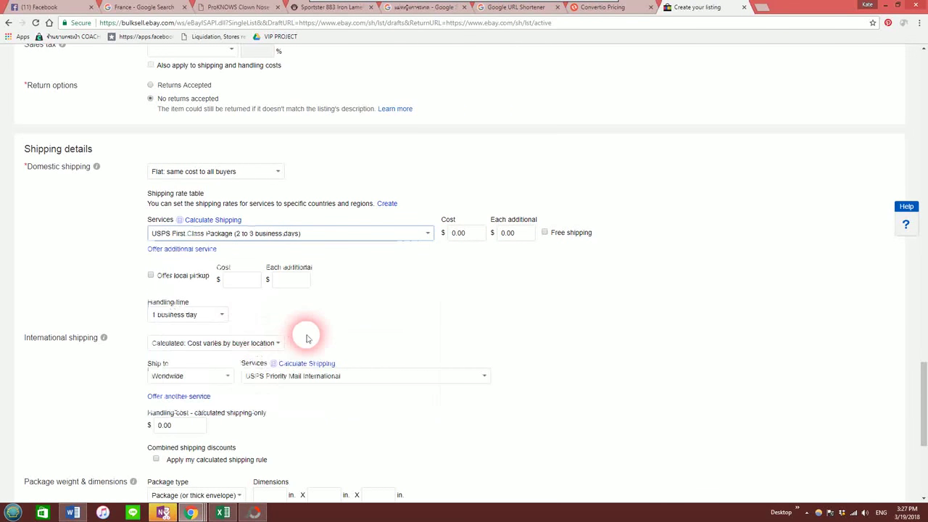
{"action": "double_click", "coordinate": [473, 233]}
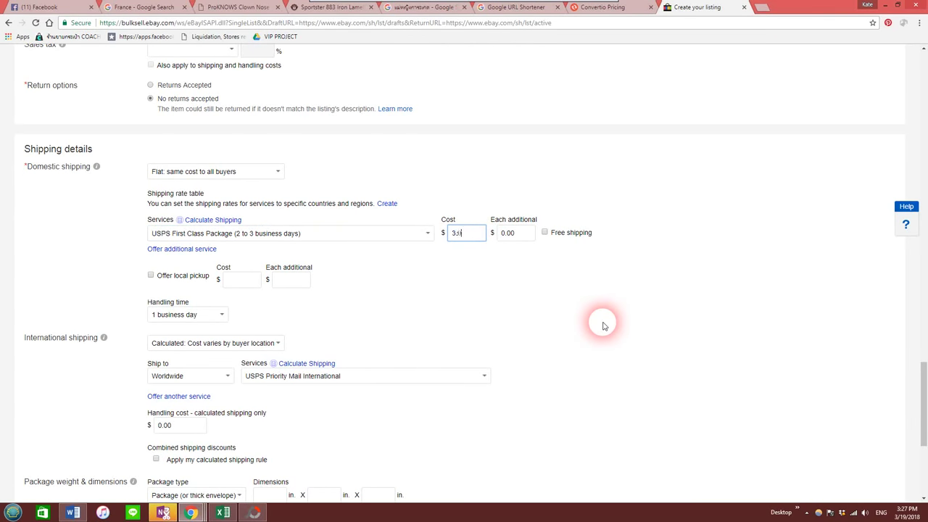
{"action": "double_click", "coordinate": [505, 233]}
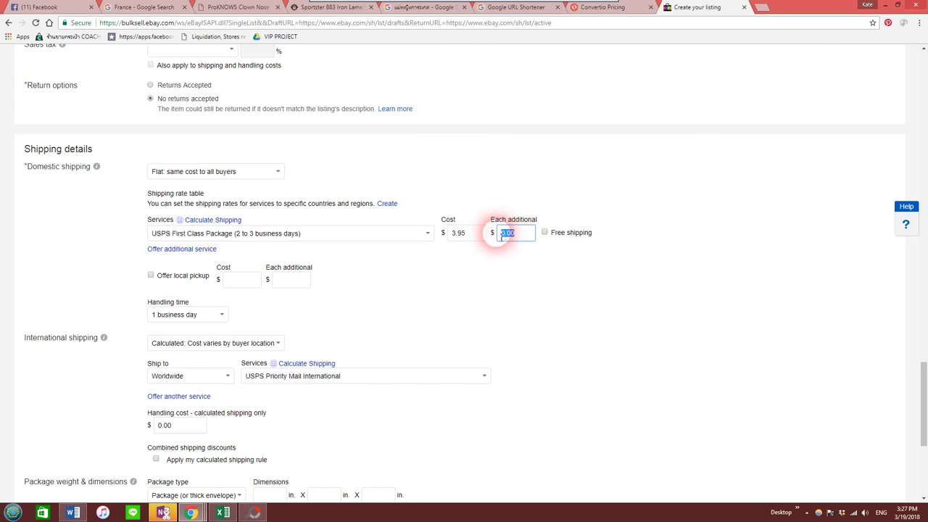
{"action": "type", "text": "1.99"}
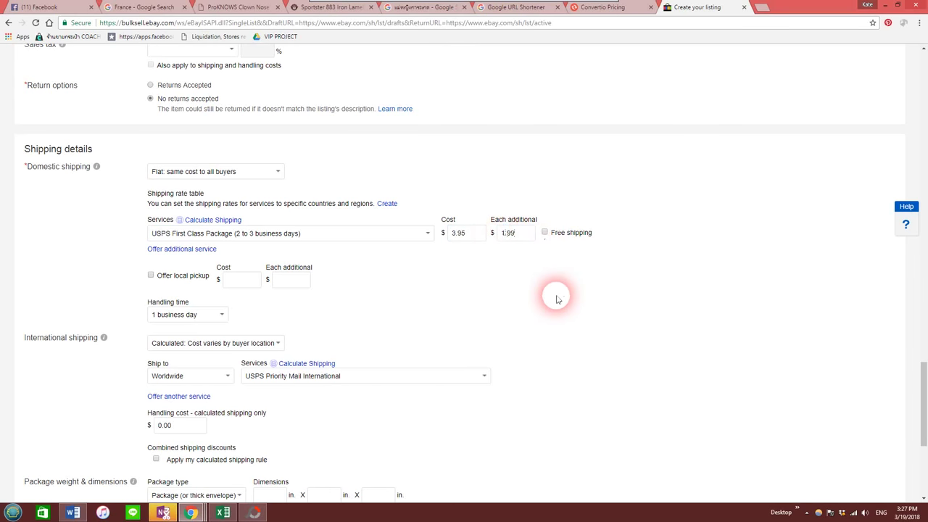
Step: Set the domestic shipping handling time to 2 business days
{"action": "scroll", "coordinate": [551, 295], "scroll_direction": "down", "scroll_amount": 1}
{"action": "left_click", "coordinate": [207, 266]}
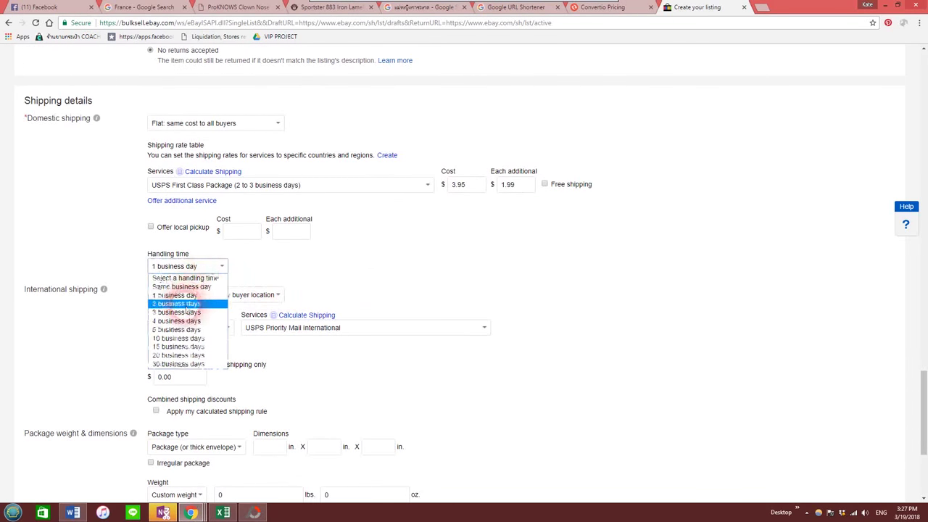
{"action": "left_click", "coordinate": [181, 303]}
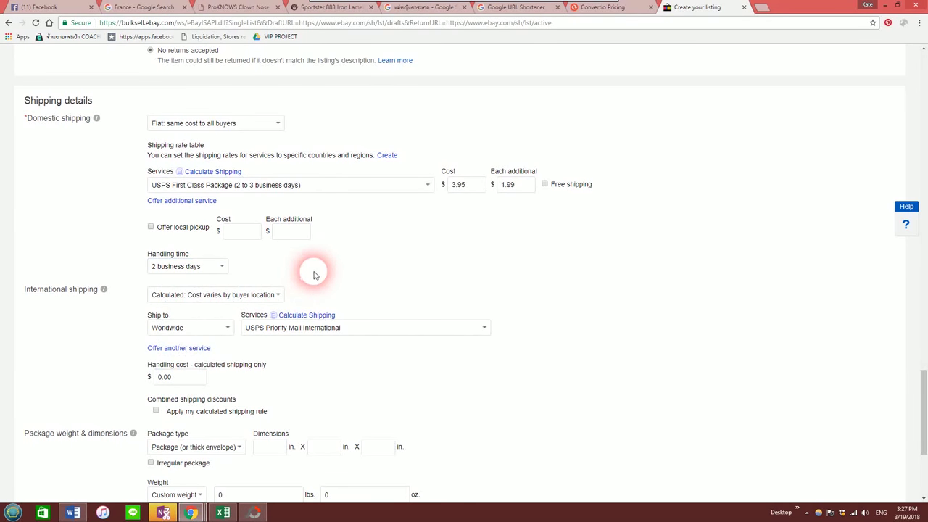
Step: Set the package dimensions to 8 x 10 x 4 in. and its custom weight to 8 oz
{"action": "scroll", "coordinate": [314, 275], "scroll_direction": "down", "scroll_amount": 1}
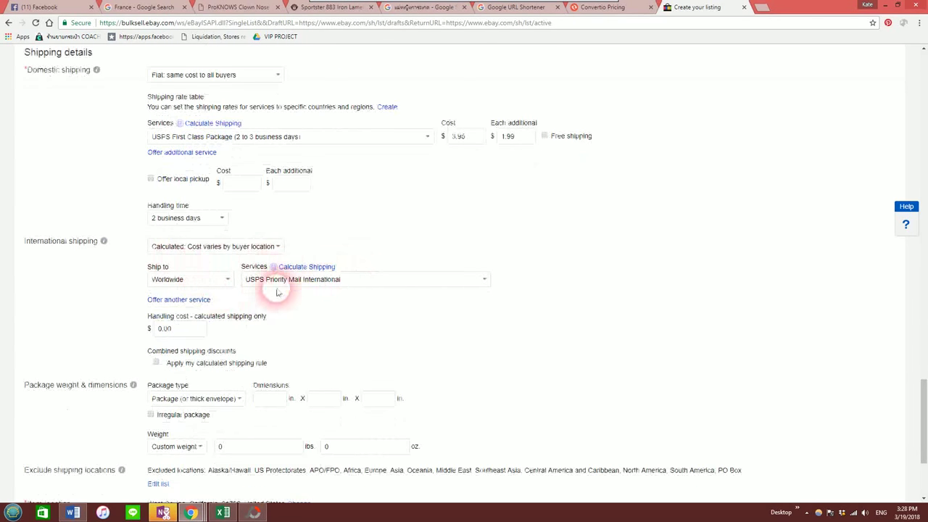
{"action": "scroll", "coordinate": [213, 290], "scroll_direction": "down", "scroll_amount": 2}
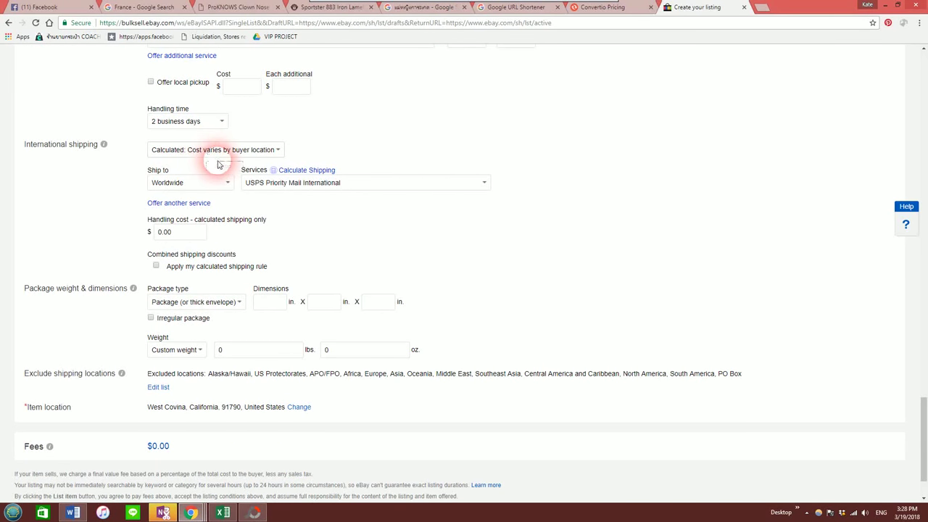
{"action": "scroll", "coordinate": [307, 232], "scroll_direction": "down", "scroll_amount": 1}
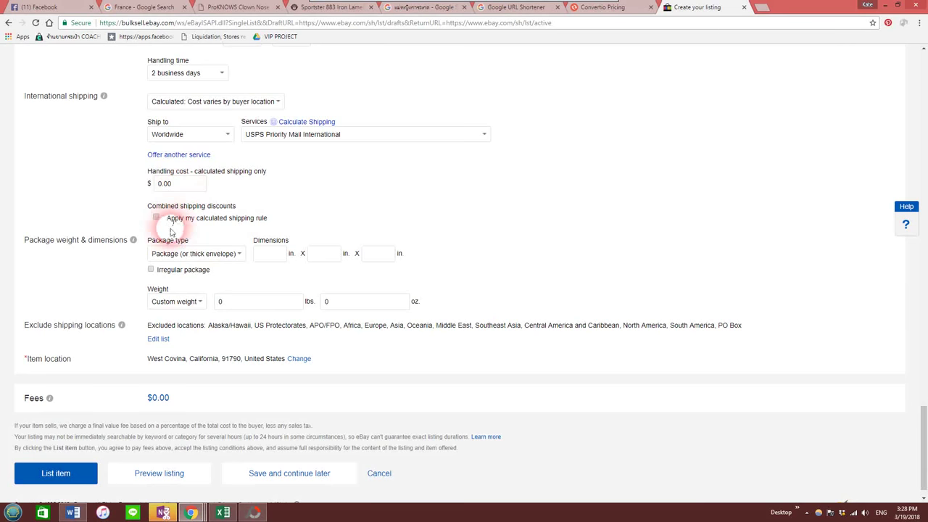
{"action": "scroll", "coordinate": [218, 239], "scroll_direction": "down", "scroll_amount": 1}
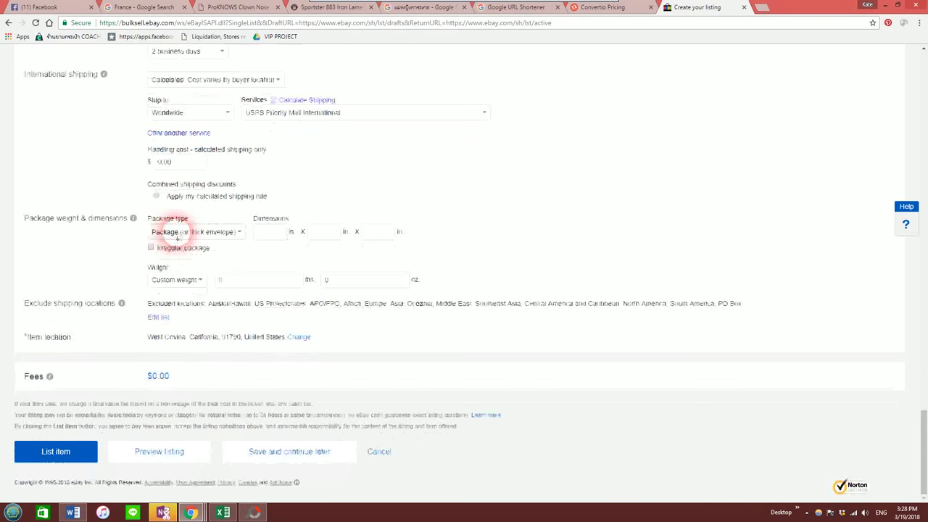
{"action": "left_click", "coordinate": [279, 236]}
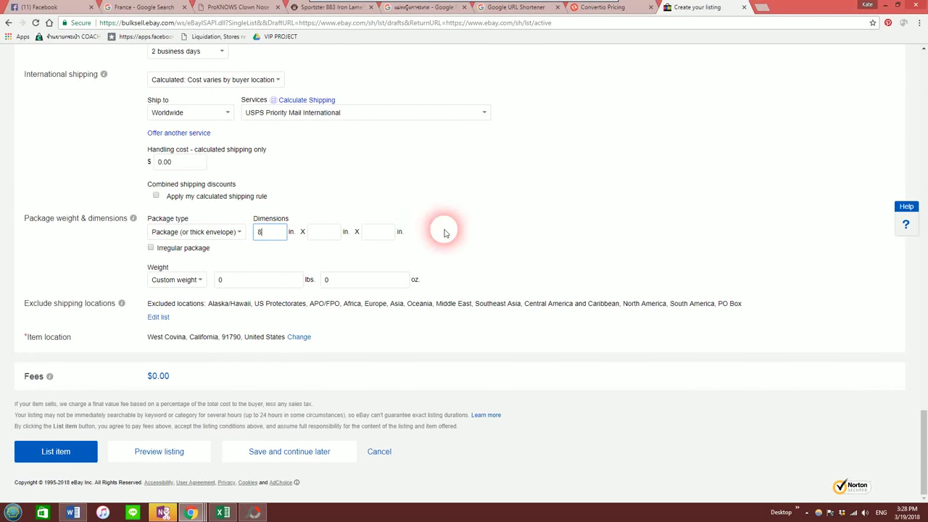
{"action": "type", "text": "8"}
{"action": "left_click", "coordinate": [332, 233]}
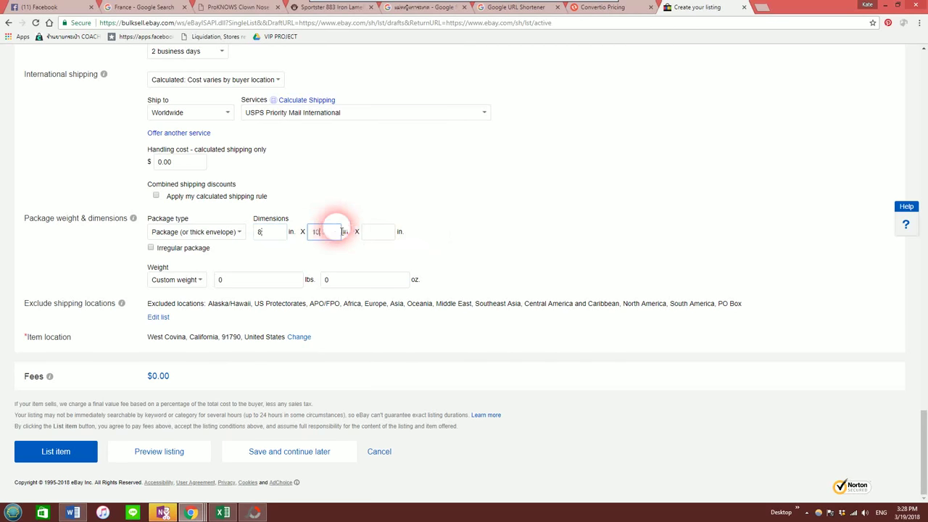
{"action": "left_click", "coordinate": [384, 232]}
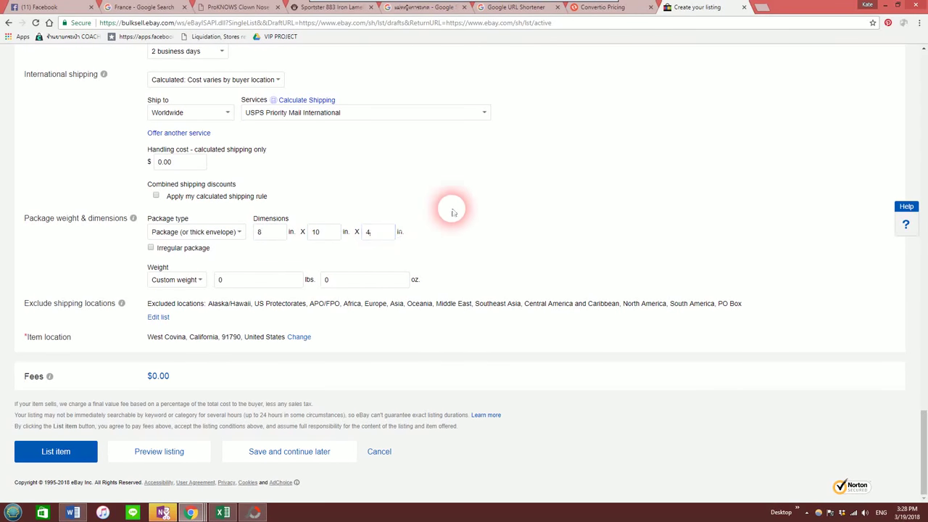
{"action": "left_click", "coordinate": [324, 281]}
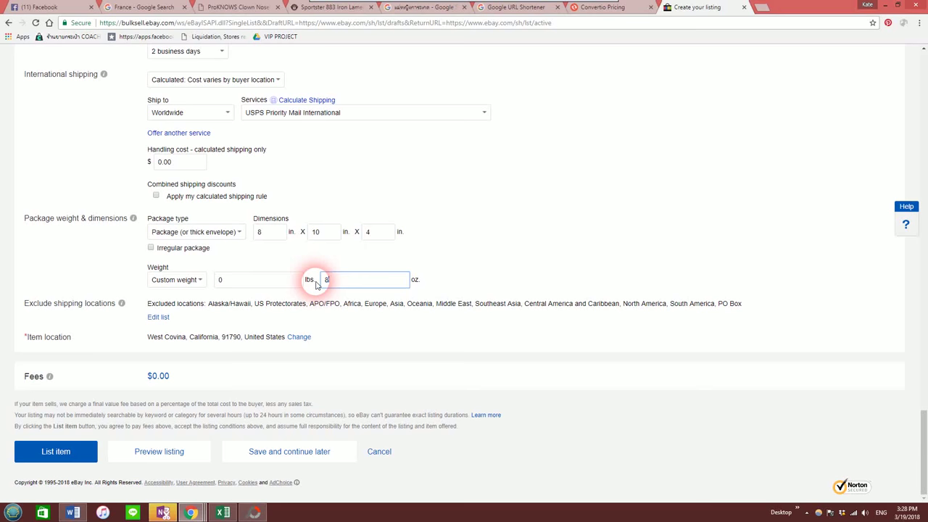
{"action": "left_click", "coordinate": [513, 234]}
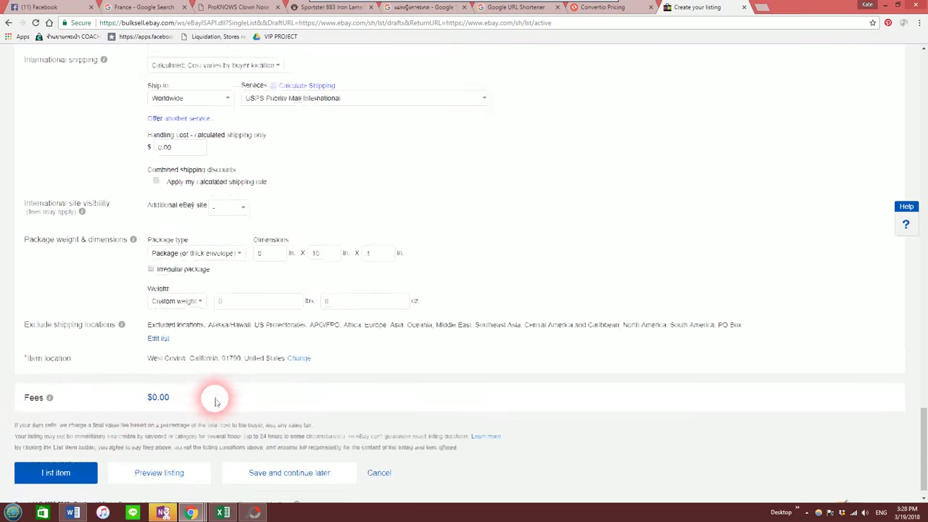
Step: List the item for sale and open its published page to review the price, shipping, item specifics and description
{"action": "left_click", "coordinate": [64, 454]}
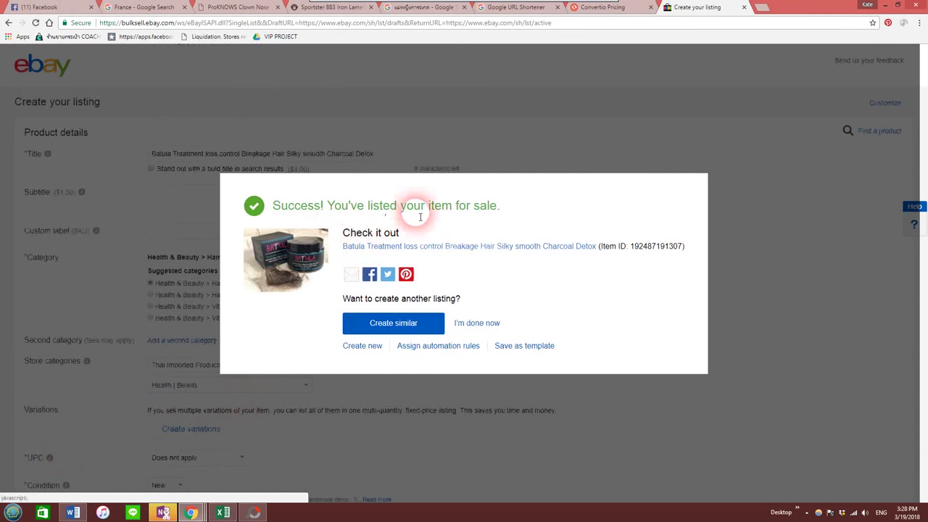
{"action": "mouse_move", "coordinate": [303, 273]}
{"action": "left_click", "coordinate": [515, 251]}
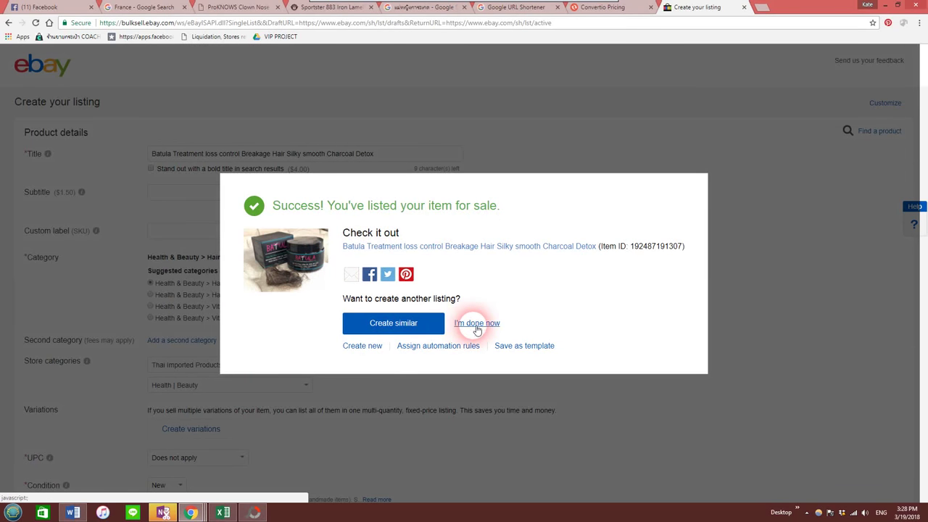
{"action": "left_click", "coordinate": [435, 251]}
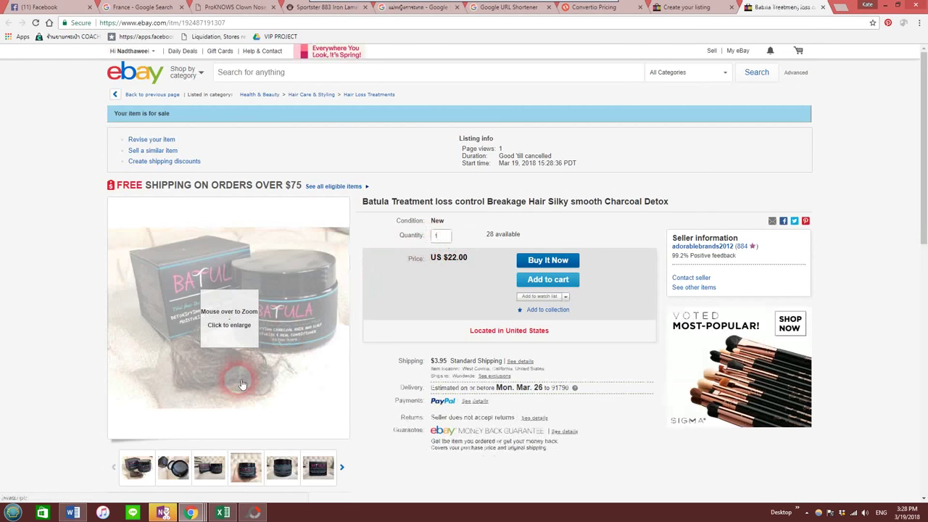
{"action": "scroll", "coordinate": [631, 213], "scroll_direction": "down", "scroll_amount": 1}
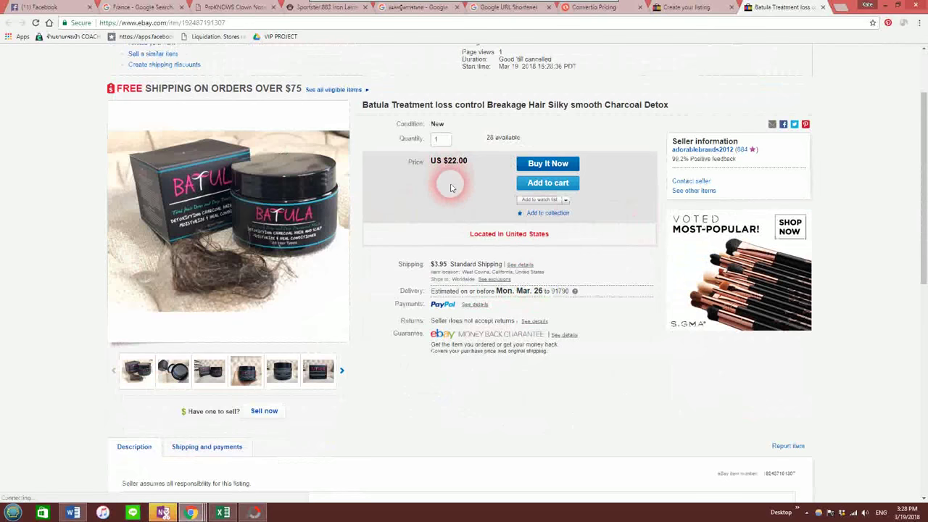
{"action": "scroll", "coordinate": [451, 188], "scroll_direction": "down", "scroll_amount": 3}
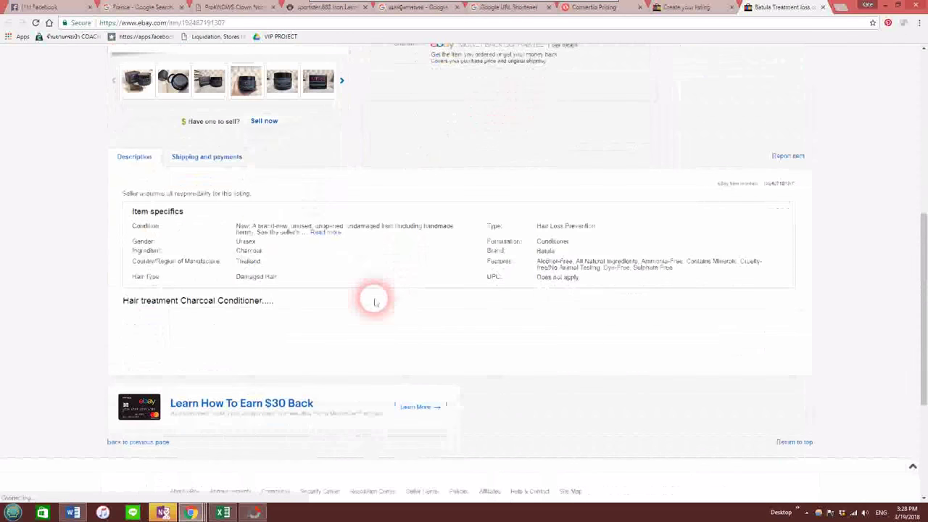